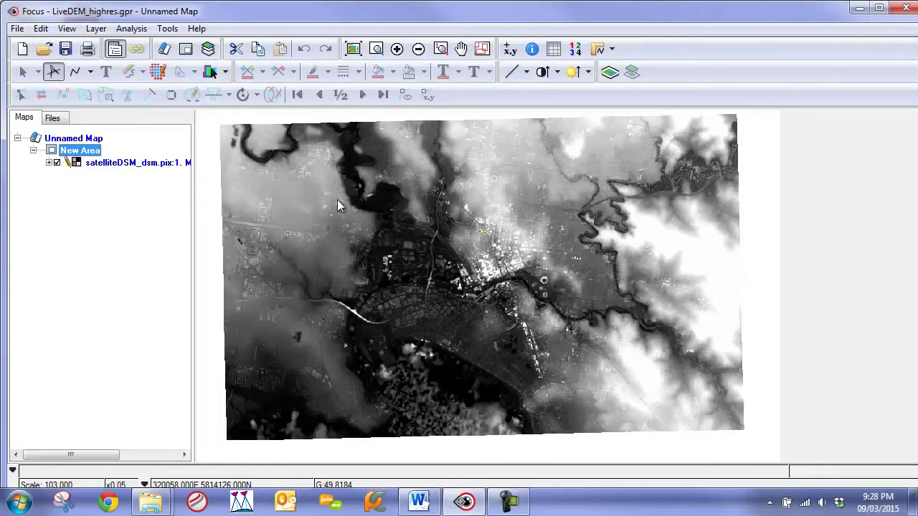
Open DEM Editing for the satelliteDSM_dsm.pix layer, keep its window clear of the map centre and maximize the main window.
click(132, 162)
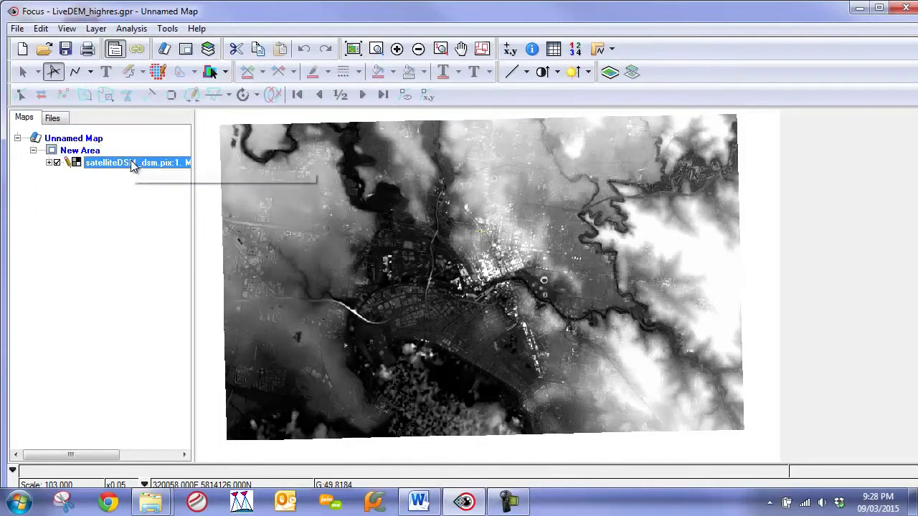
click(96, 29)
click(156, 266)
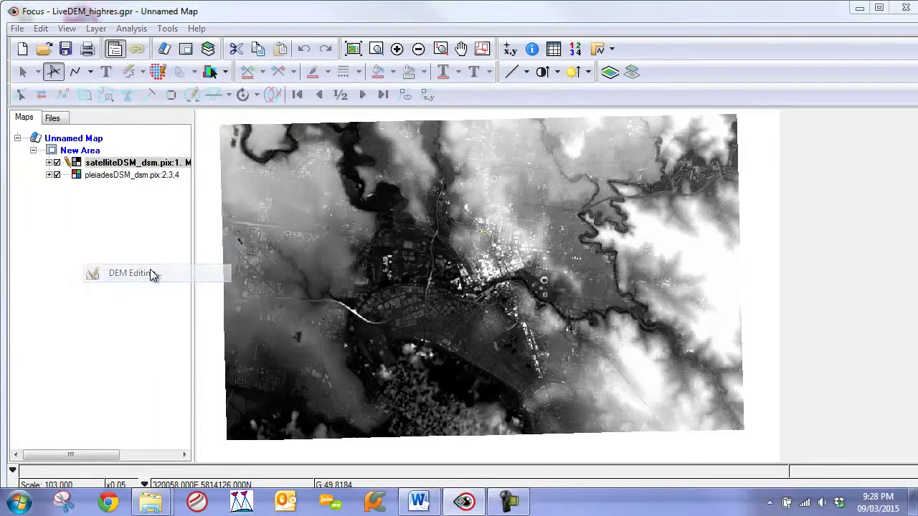
drag(395, 164, 95, 289)
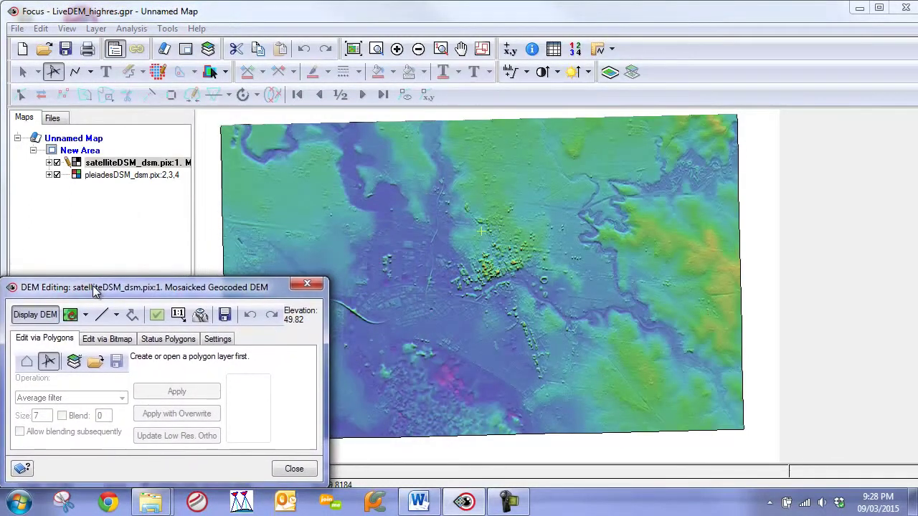
double_click(422, 21)
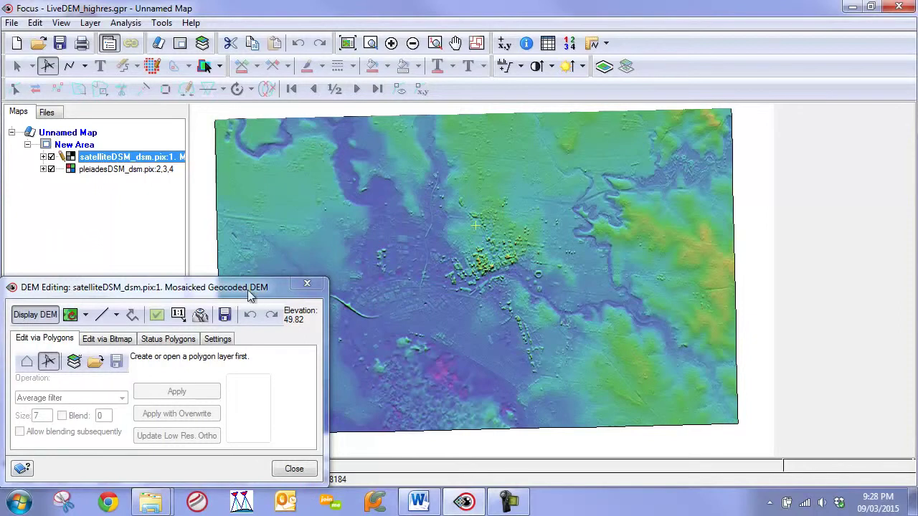
Create a new vector polygon layer for DEM editing with the curved elevated bridge over the river in view.
scroll(378, 313, up, 3)
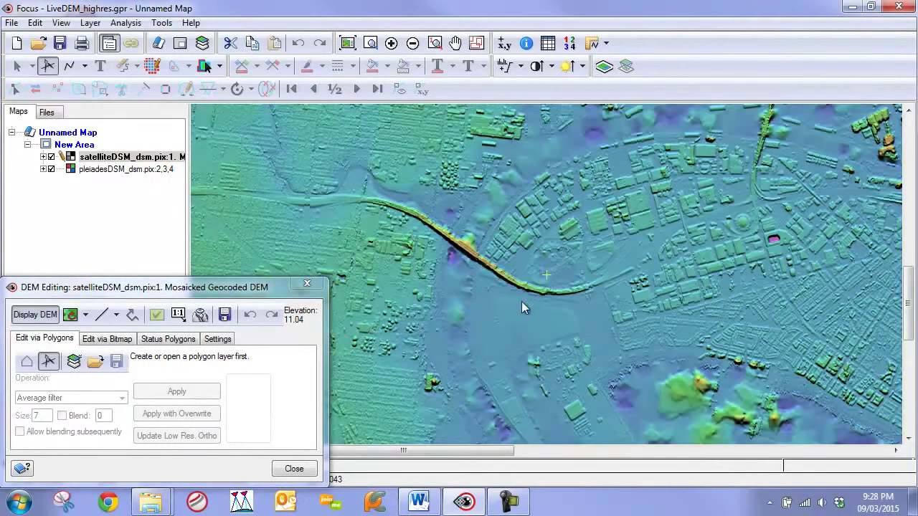
scroll(466, 284, up, 2)
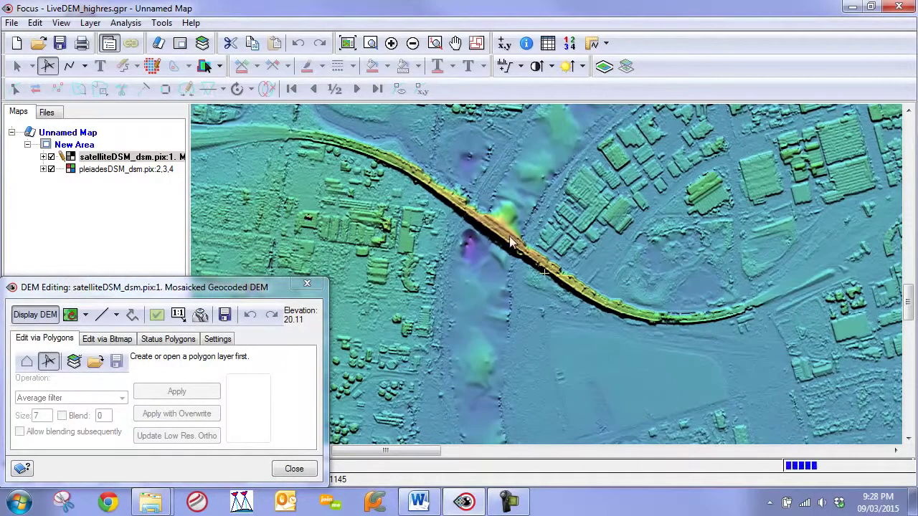
click(510, 260)
scroll(510, 260, up, 1)
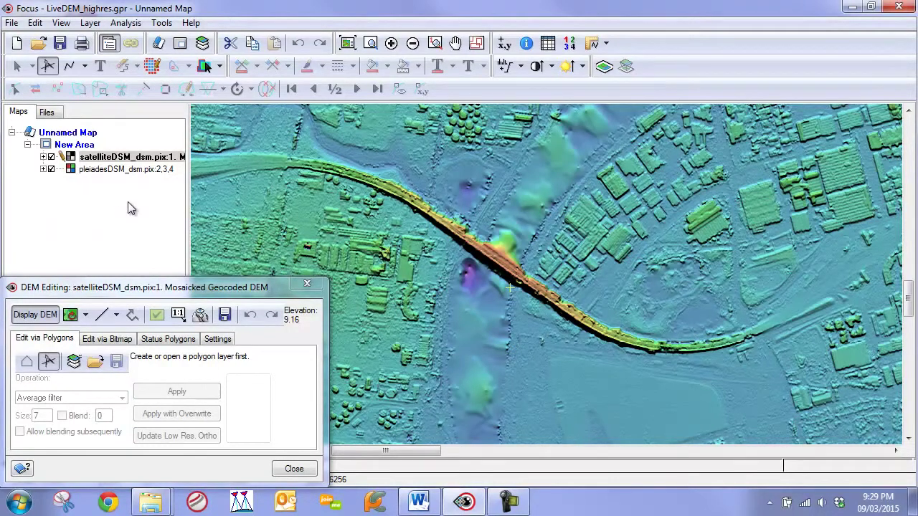
click(75, 362)
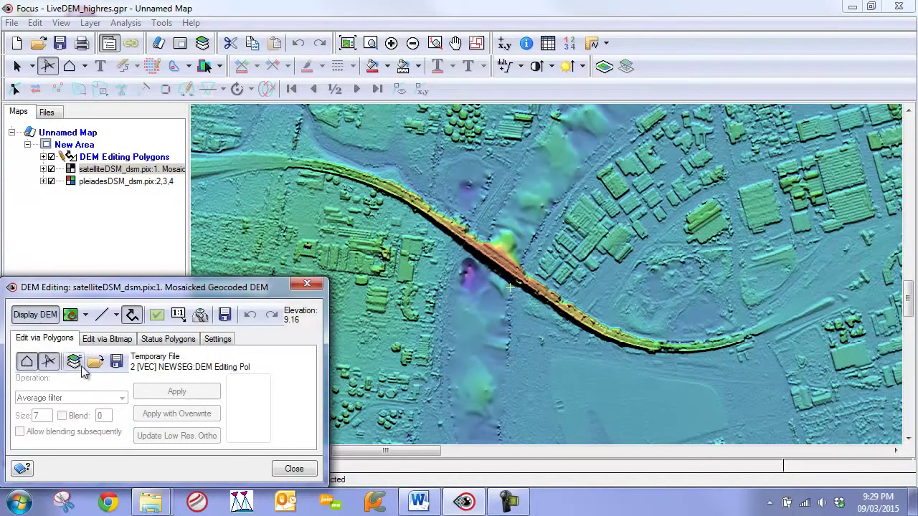
Start a new editing polygon and turn off the DEM display to see the satellite imagery of the bridge.
click(28, 363)
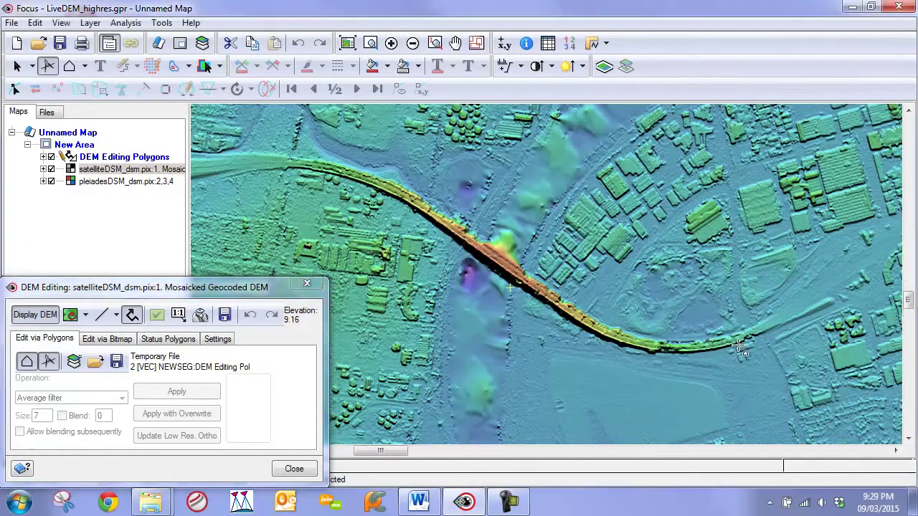
scroll(738, 345, up, 2)
scroll(604, 310, up, 1)
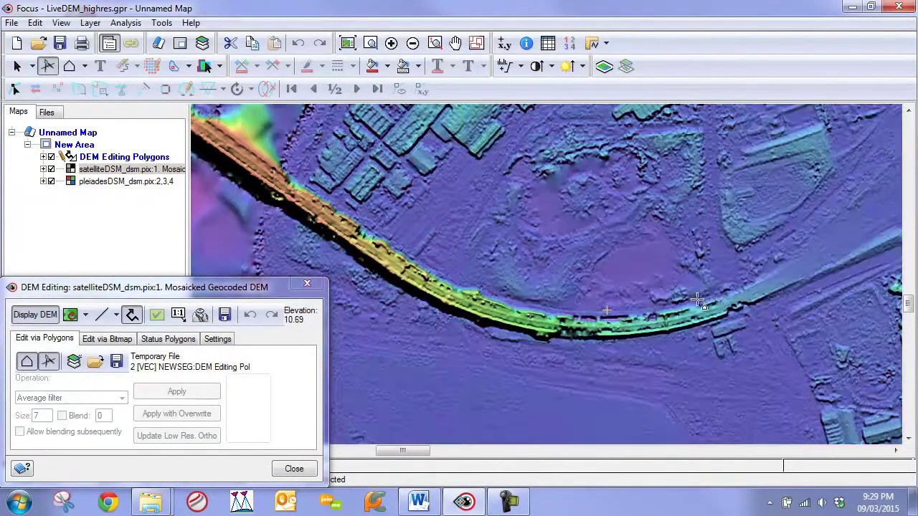
drag(287, 192, 318, 216)
click(36, 315)
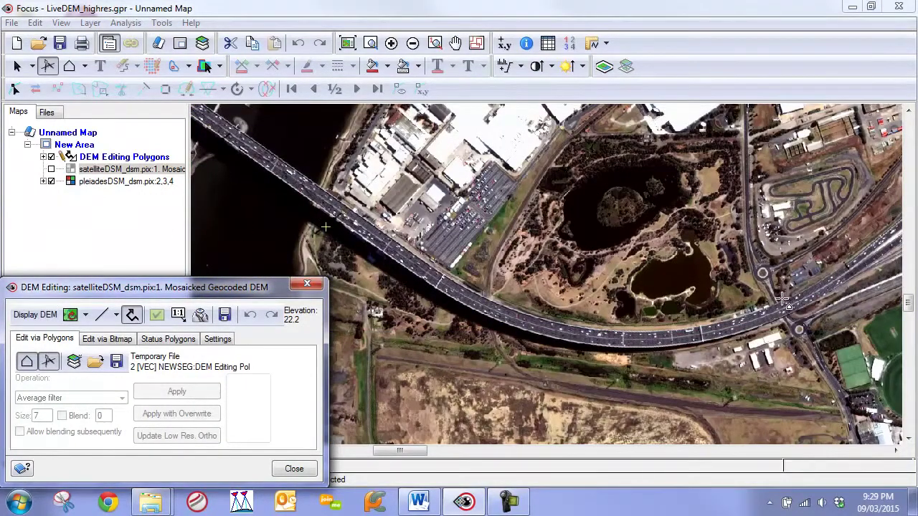
Trace a closed polygon around the whole elevated bridge, along its northern edge and back along its southern edge.
scroll(767, 308, up, 2)
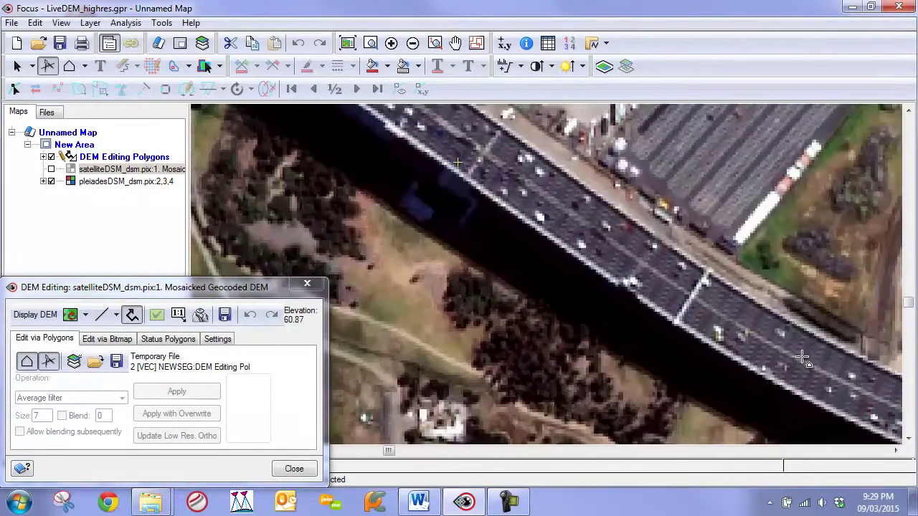
scroll(836, 372, down, 2)
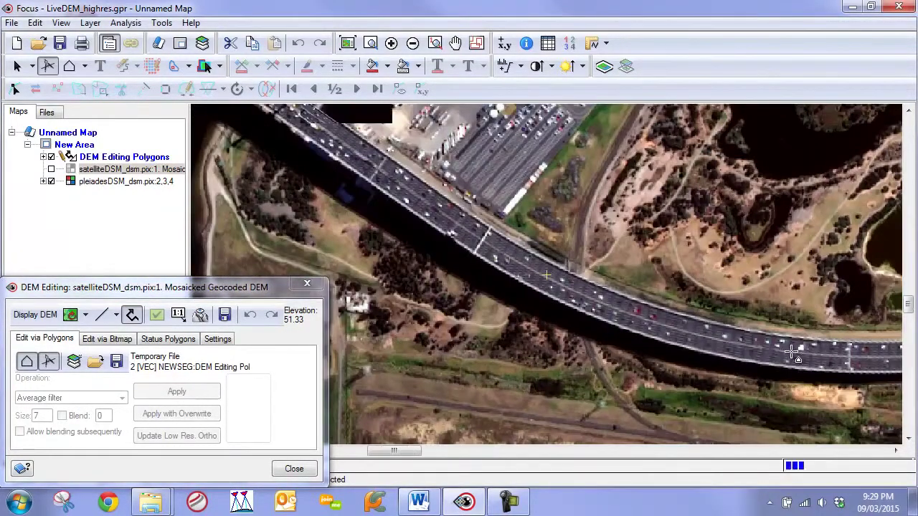
scroll(789, 337, down, 2)
scroll(627, 257, up, 1)
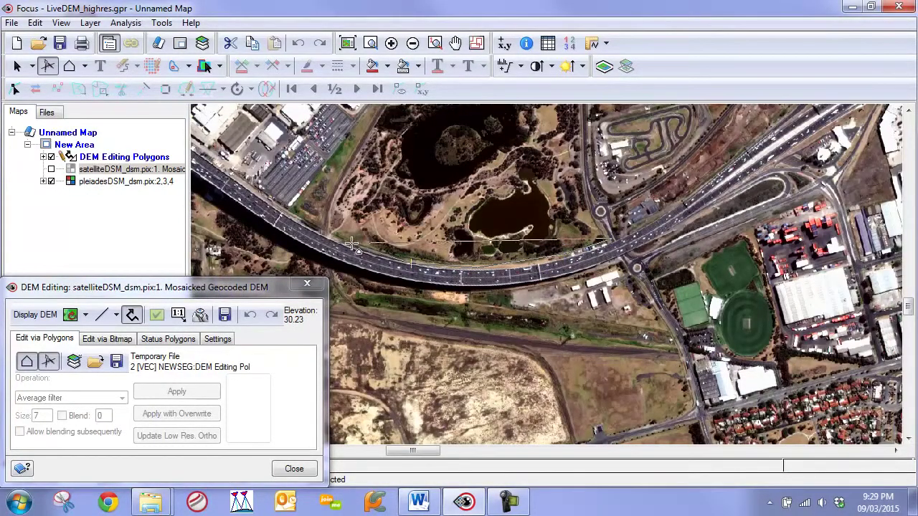
click(330, 234)
drag(228, 166, 490, 317)
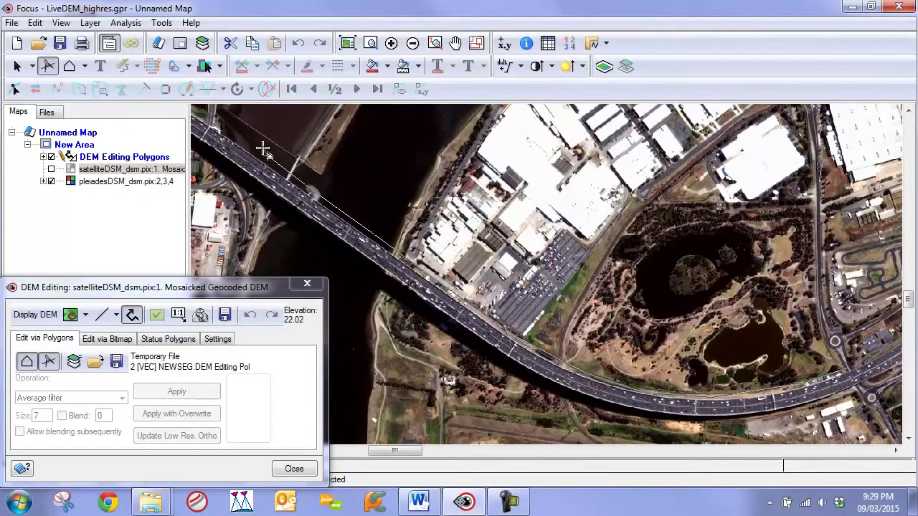
drag(263, 148, 534, 322)
click(487, 291)
click(428, 261)
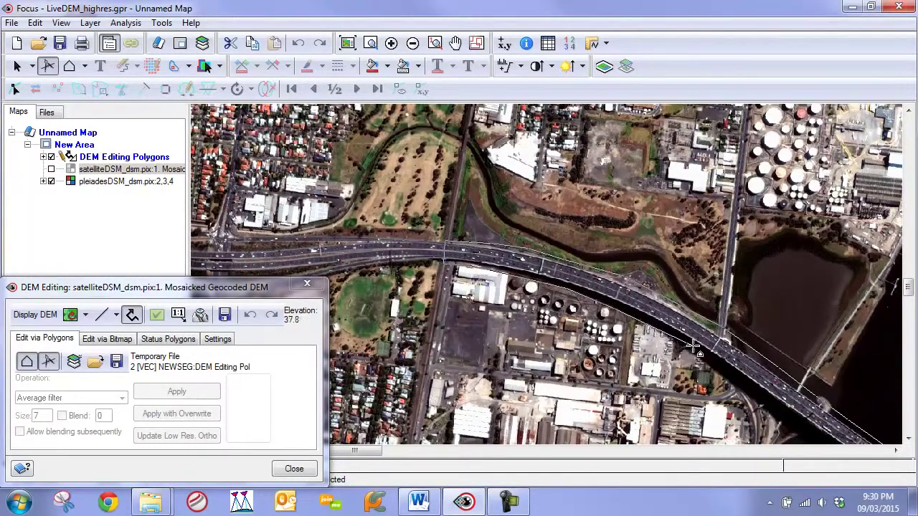
mouse_move(706, 354)
mouse_down()
mouse_move(721, 327)
mouse_move(746, 314)
mouse_move(869, 373)
mouse_move(720, 280)
mouse_up()
click(765, 306)
click(846, 338)
click(818, 341)
click(767, 341)
double_click(817, 317)
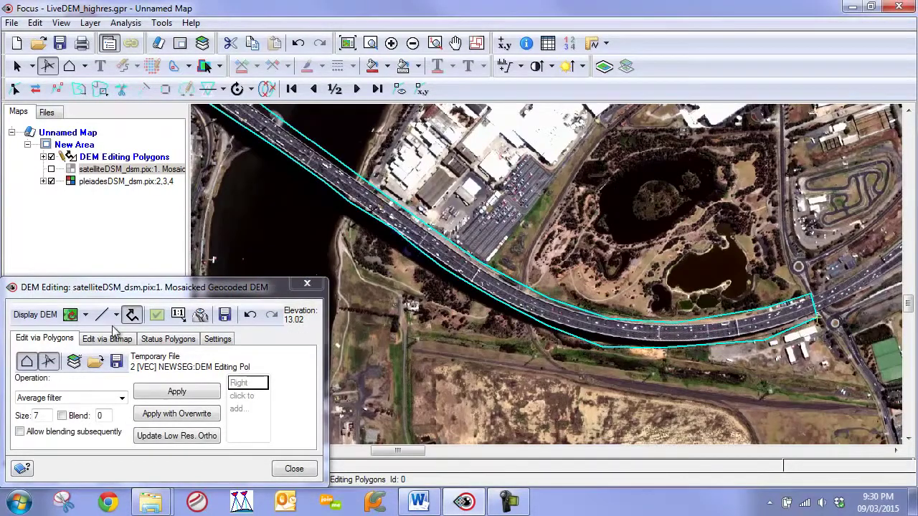
Turn the DEM display back on and compare the polygon outline with the bridge's elevation.
click(34, 316)
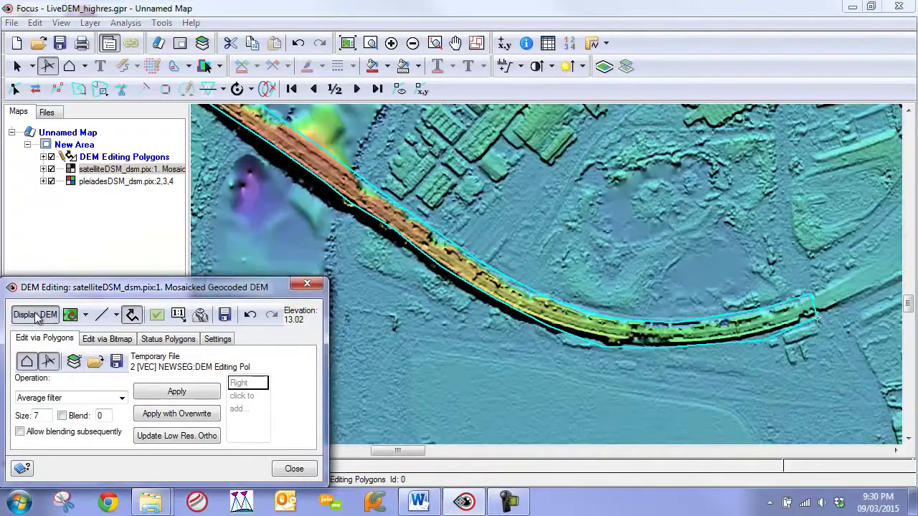
drag(221, 201, 359, 332)
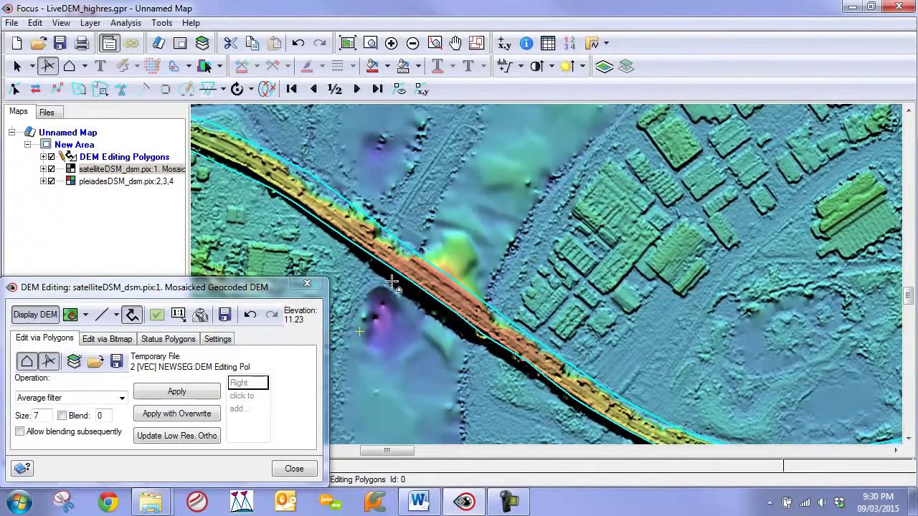
drag(458, 279, 377, 138)
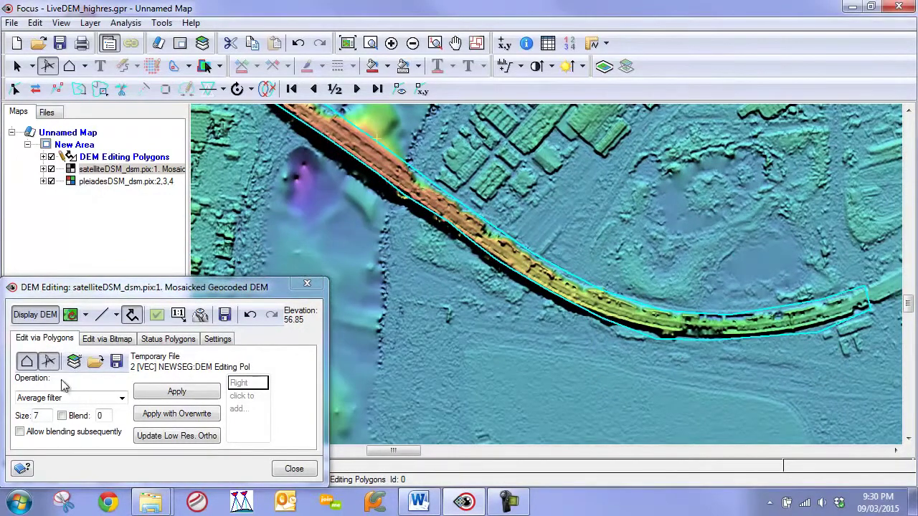
Reshape the polygon's southern edge outward so that it encloses the dark strip beside the bridge.
click(75, 90)
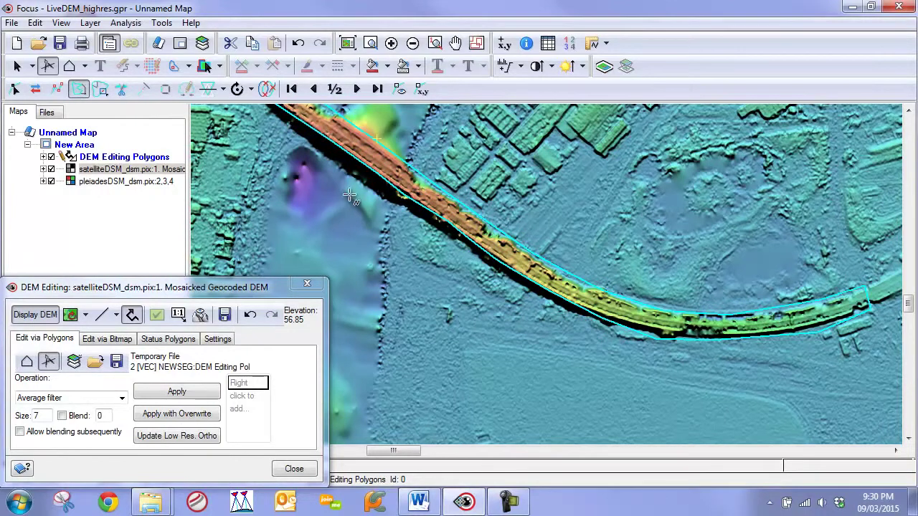
drag(302, 149, 469, 331)
click(364, 233)
click(444, 294)
click(561, 375)
drag(604, 408, 502, 335)
click(433, 272)
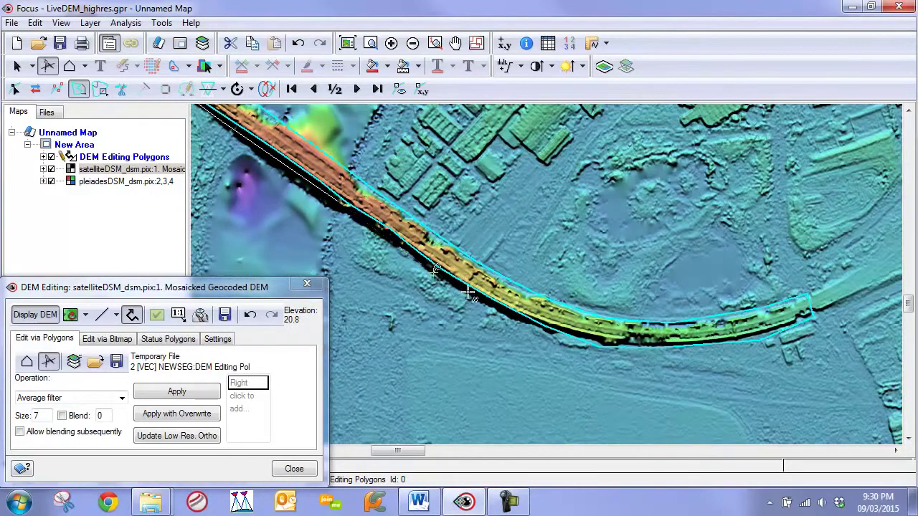
double_click(599, 350)
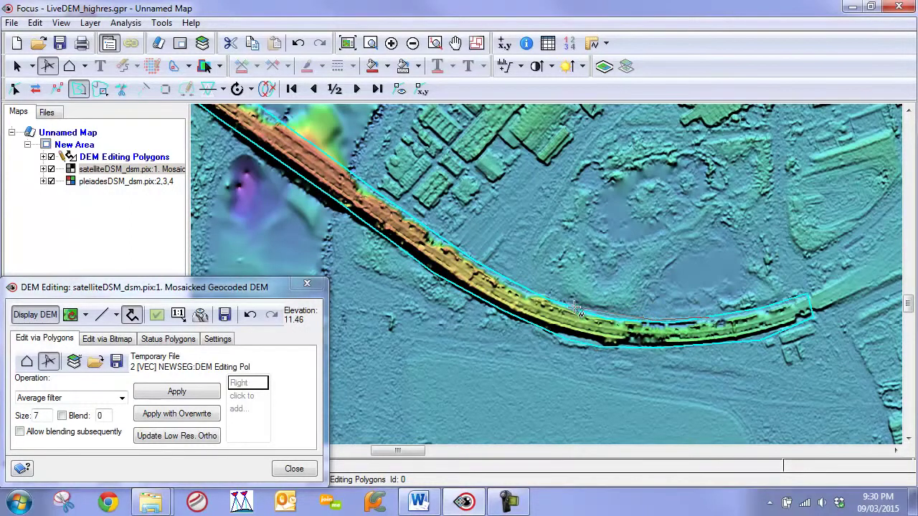
Check the reshaped outline along the bridge, then set the polygon operation to Road median filter with size 75.
drag(412, 214, 602, 340)
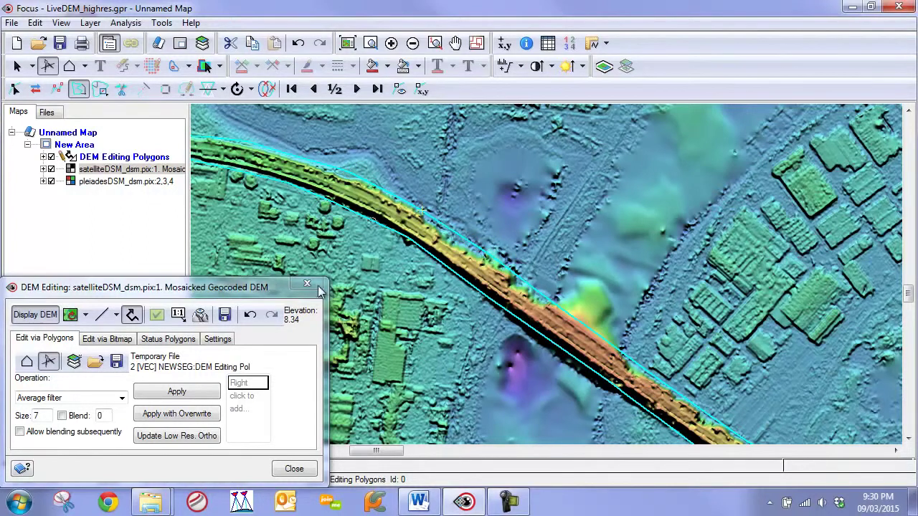
scroll(602, 375, down, 2)
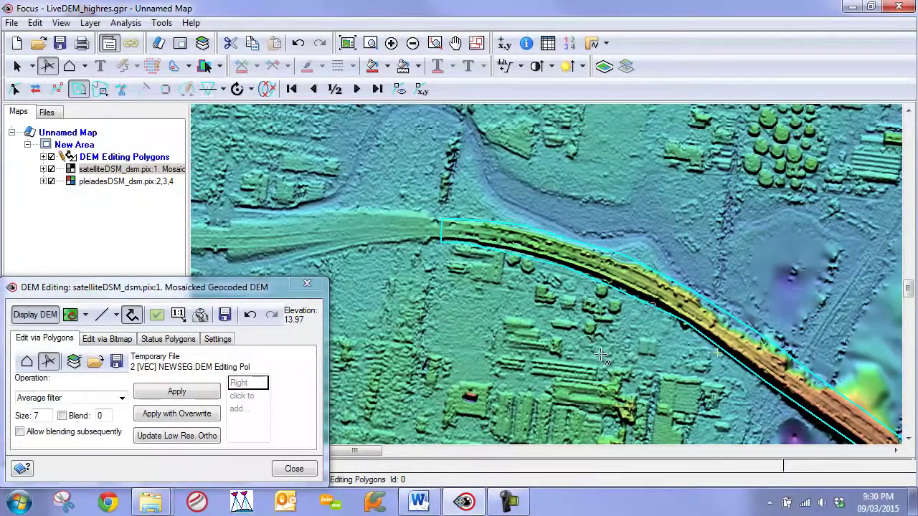
scroll(516, 219, up, 3)
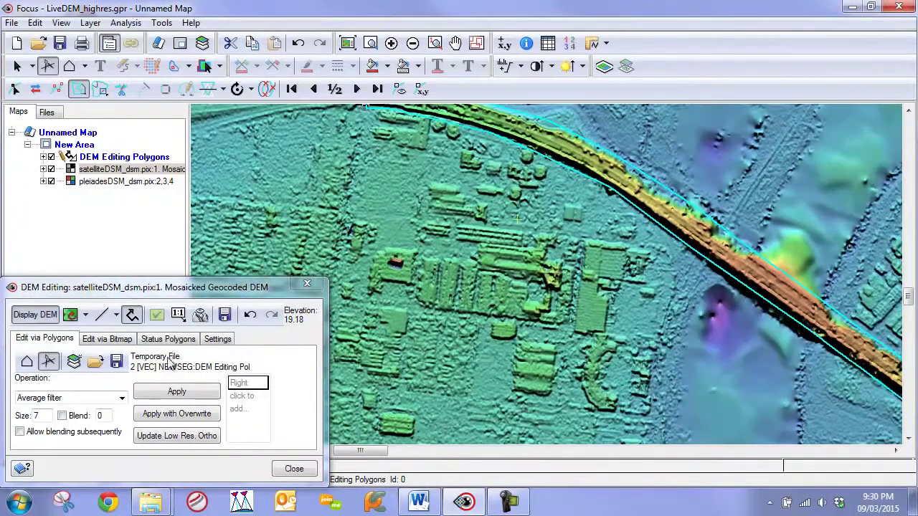
drag(144, 291, 143, 286)
drag(435, 264, 405, 308)
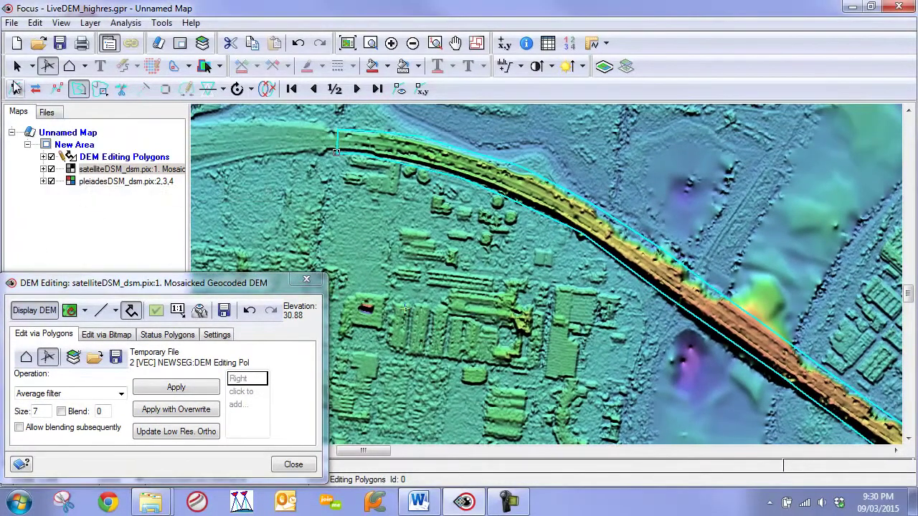
click(16, 65)
click(119, 395)
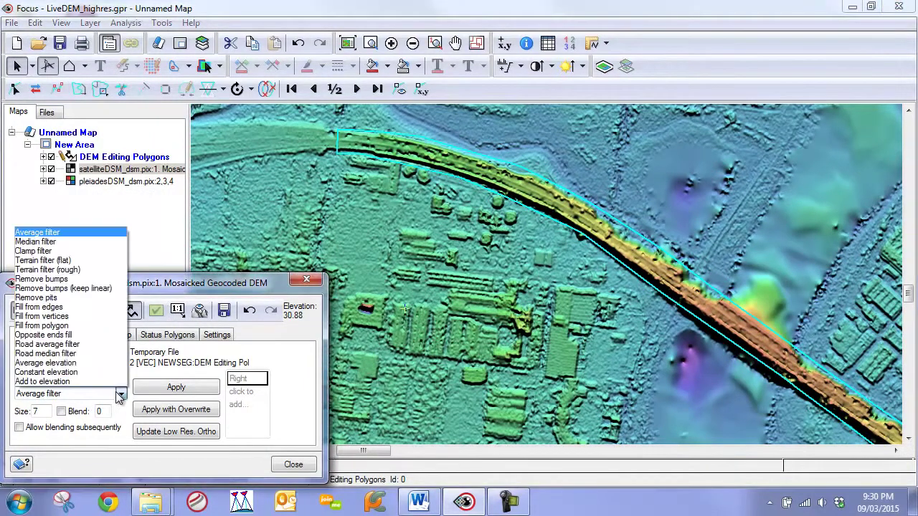
click(66, 354)
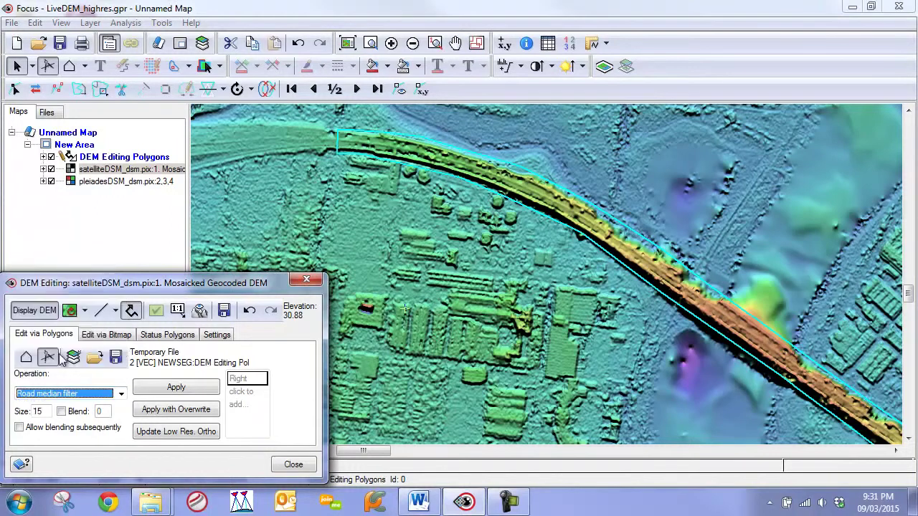
double_click(43, 412)
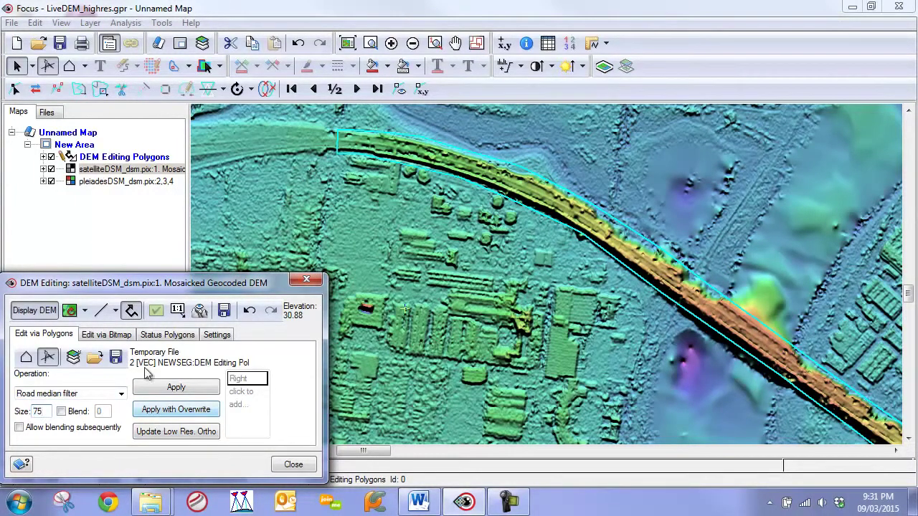
Apply the Road median filter twice to the bridge polygon.
drag(767, 404, 452, 255)
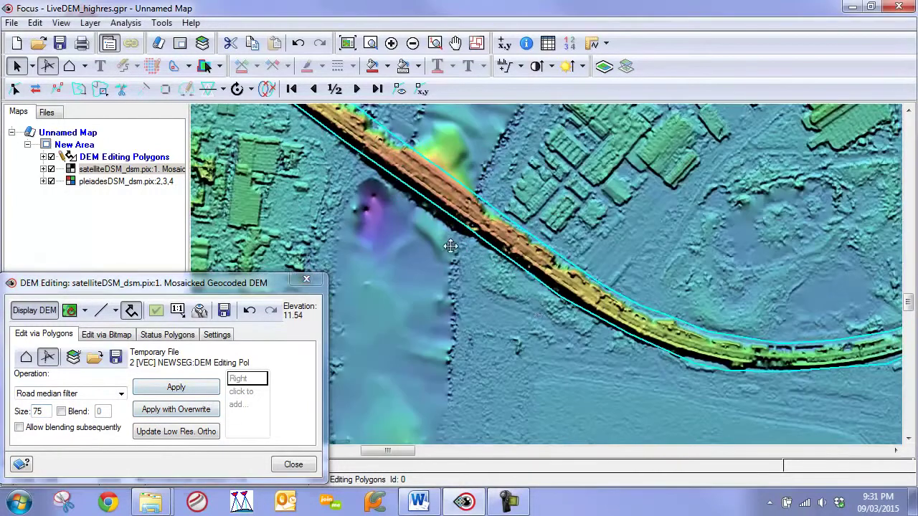
drag(681, 416, 646, 308)
click(195, 389)
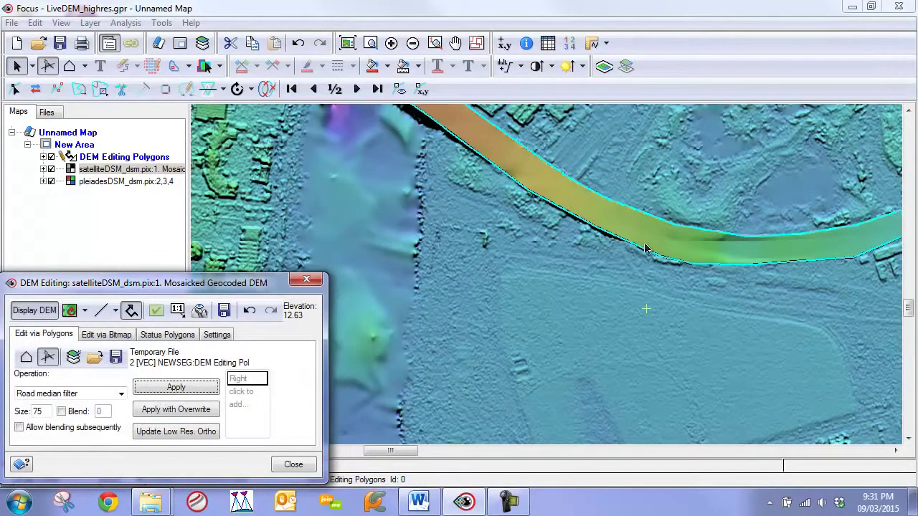
click(159, 387)
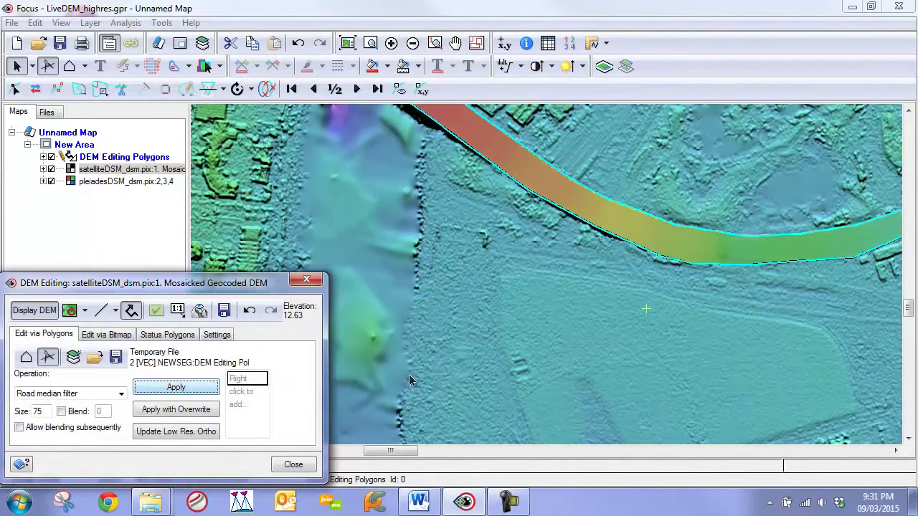
Inspect the smoothed surface along the bridge and apply the Road median filter once more.
drag(444, 234, 598, 333)
drag(434, 123, 598, 262)
drag(775, 415, 500, 248)
drag(615, 318, 384, 178)
drag(577, 256, 619, 341)
drag(518, 213, 532, 243)
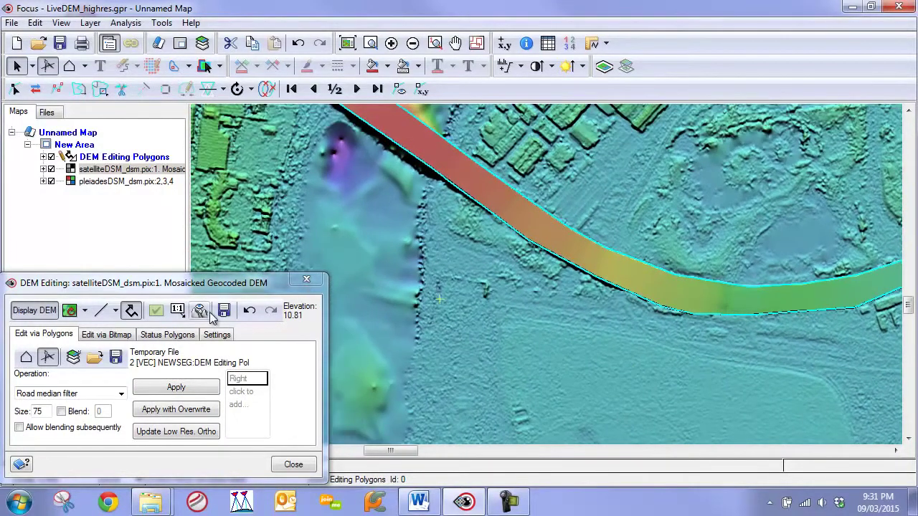
click(184, 388)
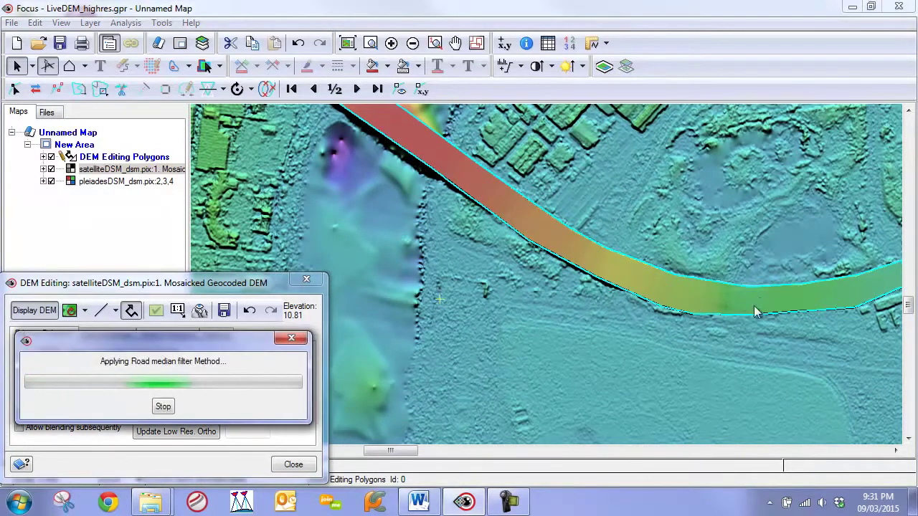
Open a full-resolution ortho preview of the area enclosing the whole bridge and place it beside the surface model.
drag(525, 225, 789, 373)
drag(566, 203, 416, 188)
drag(635, 334, 458, 278)
scroll(470, 265, down, 1)
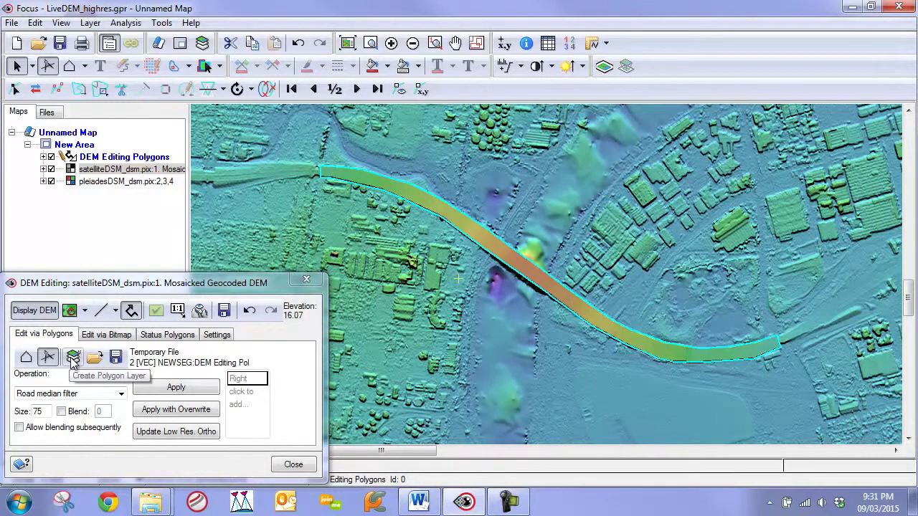
click(178, 313)
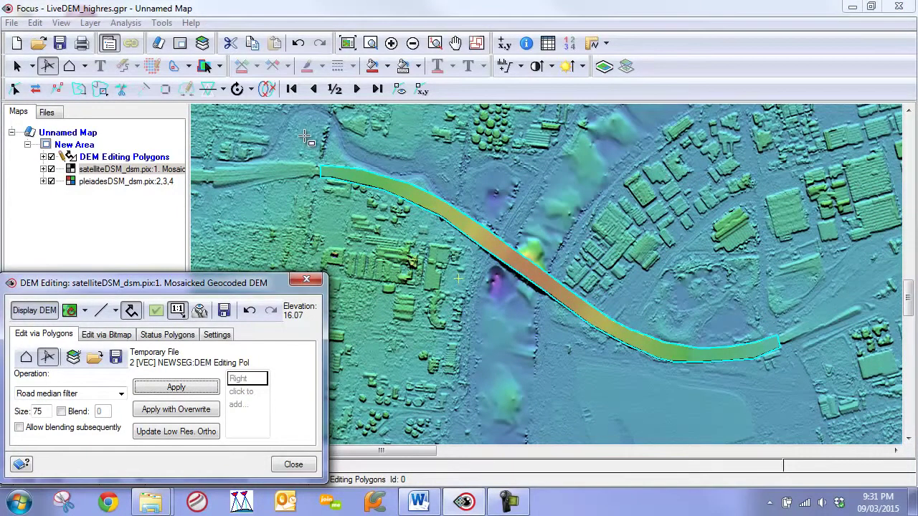
drag(296, 128, 825, 401)
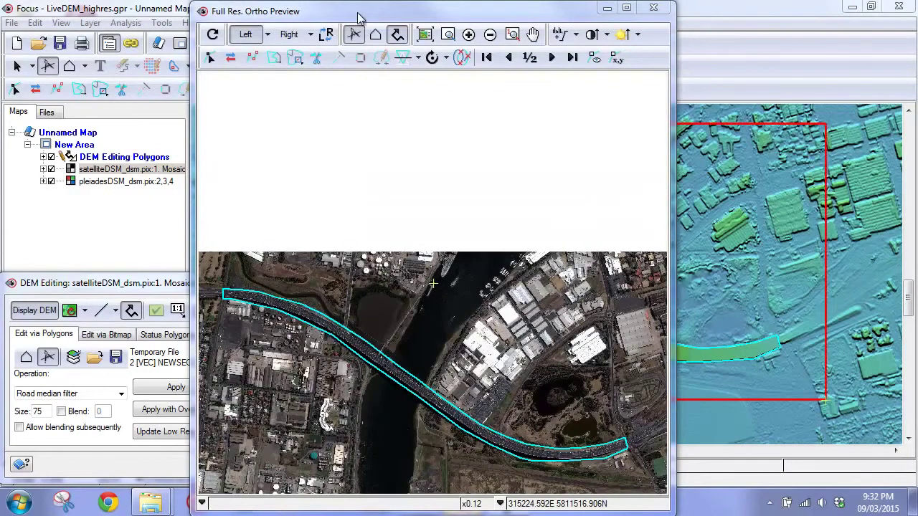
drag(359, 17, 2, 45)
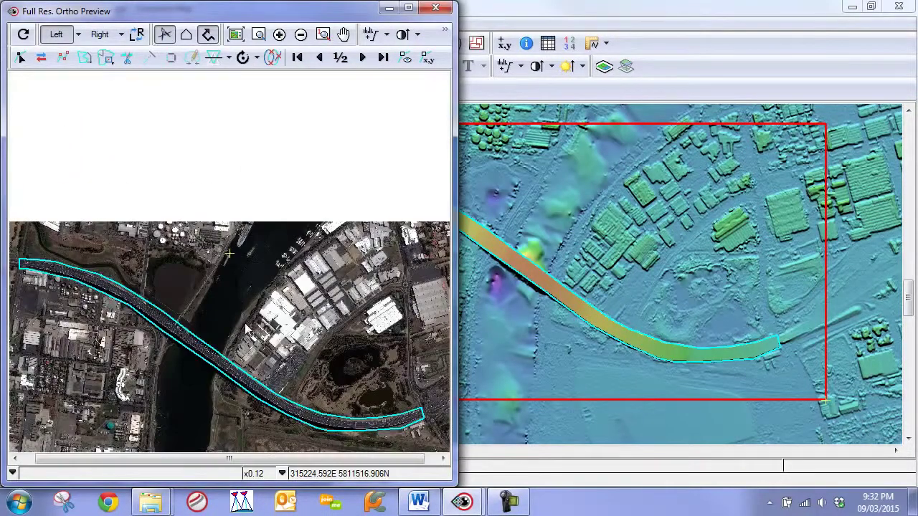
scroll(255, 291, up, 2)
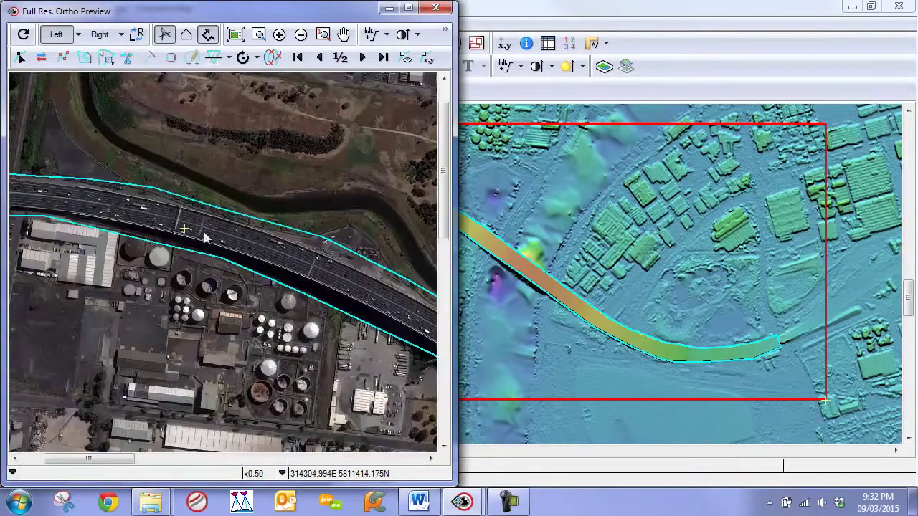
Compare the left and right ortho images against the polygon outline along the western end of the bridge.
click(545, 279)
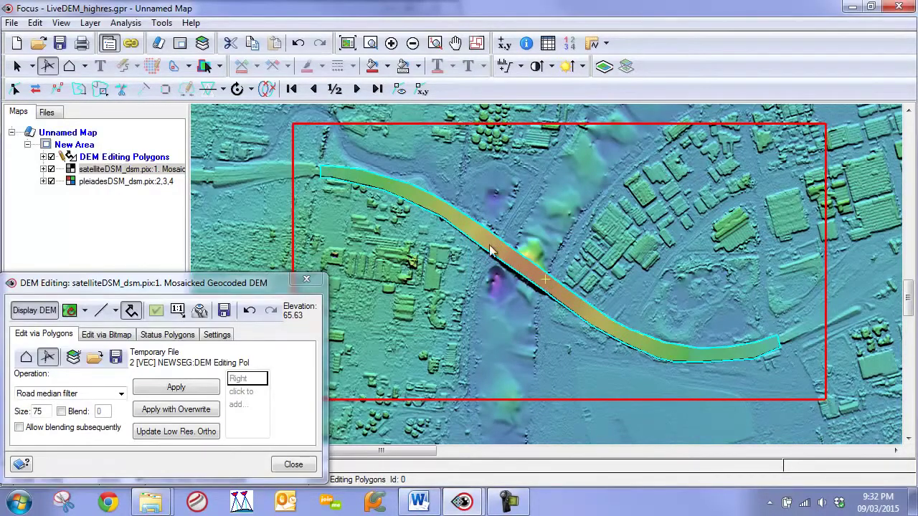
click(466, 502)
click(519, 437)
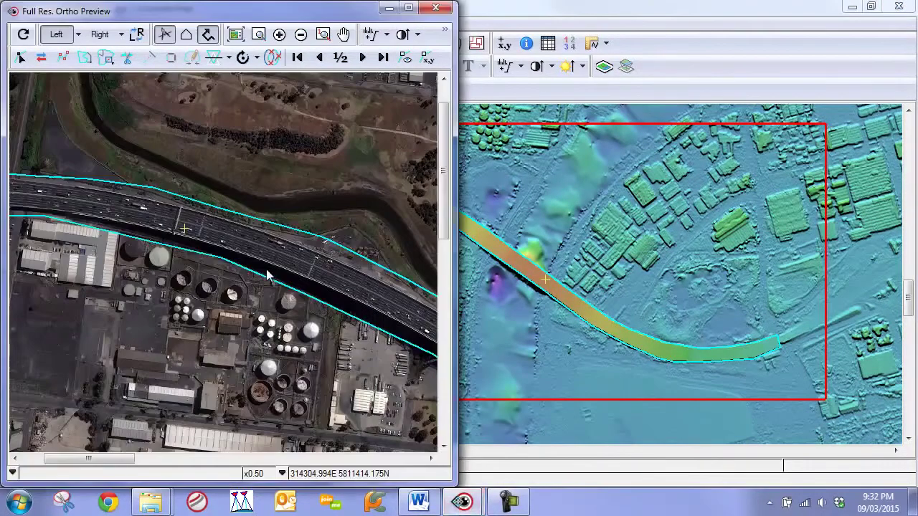
click(136, 34)
scroll(213, 251, up, 2)
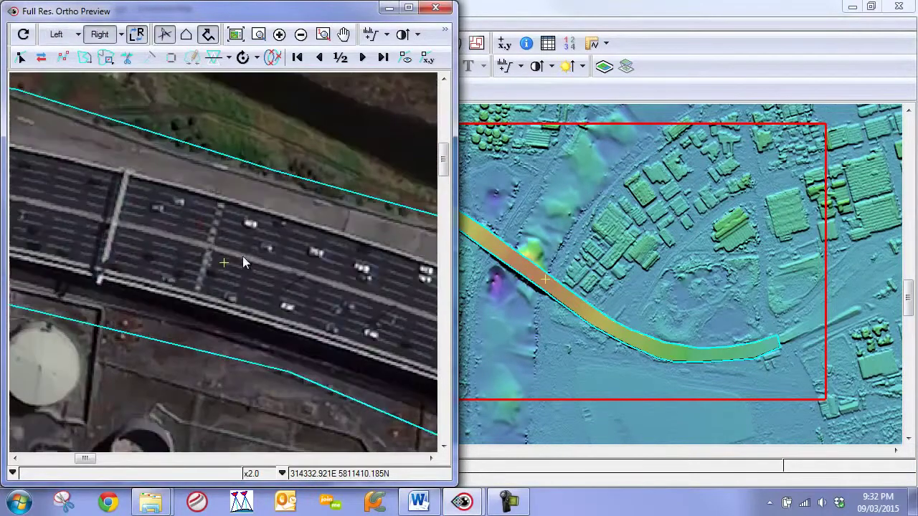
click(212, 246)
drag(160, 231, 372, 294)
drag(139, 215, 189, 228)
drag(154, 192, 518, 290)
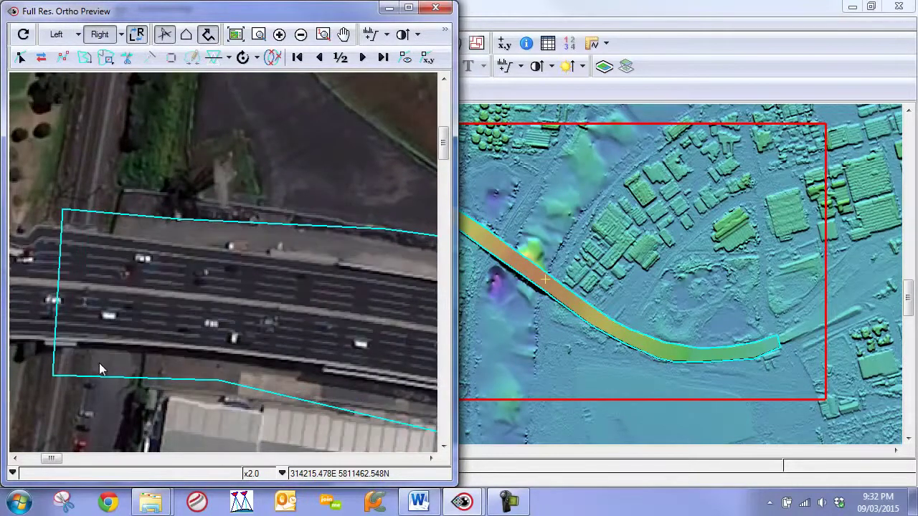
drag(99, 362, 256, 227)
drag(313, 254, 99, 197)
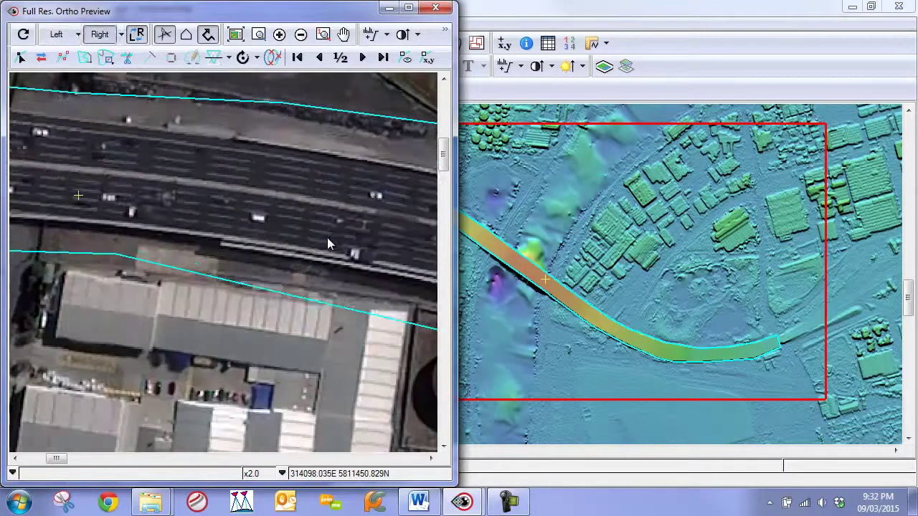
drag(338, 234, 161, 153)
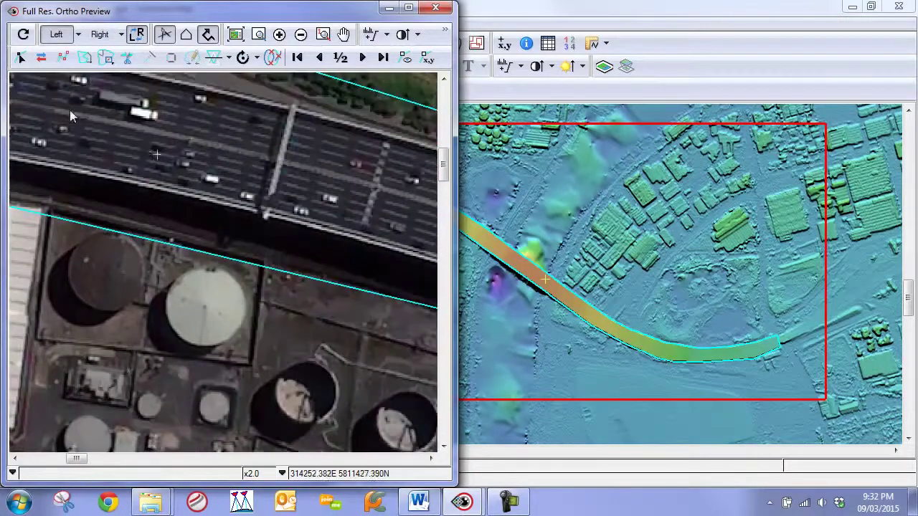
Examine the polygon outline against the ortho images along the river crossing and the bridge's eastern stretch.
drag(419, 209, 36, 114)
scroll(307, 210, down, 2)
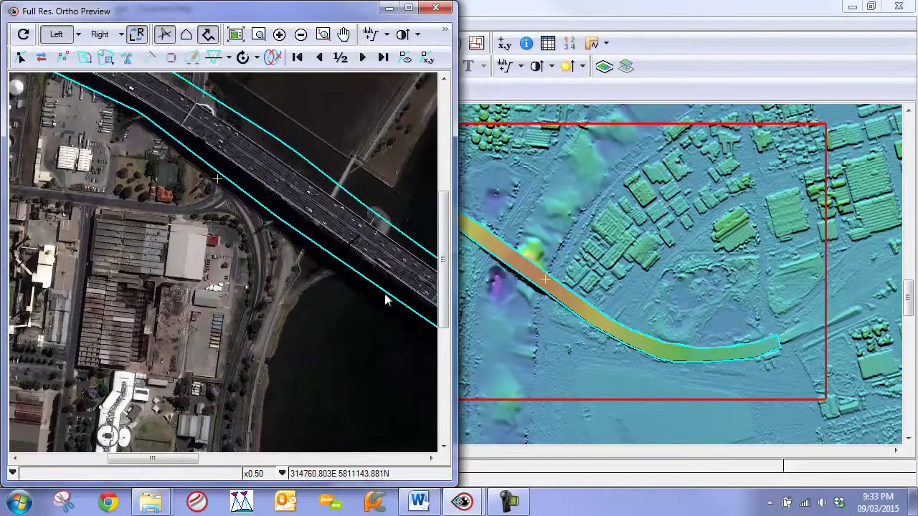
drag(385, 294, 198, 185)
scroll(279, 248, down, 1)
drag(336, 326, 326, 314)
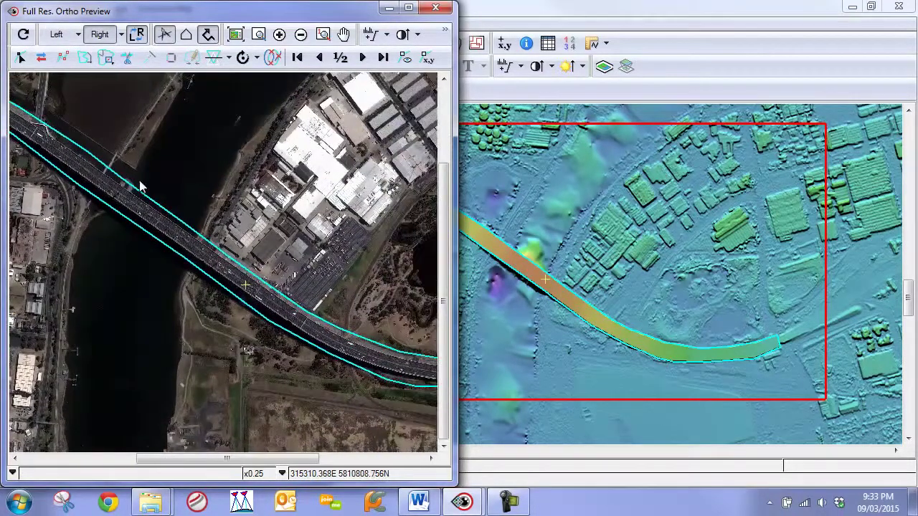
scroll(378, 349, up, 3)
scroll(379, 350, down, 1)
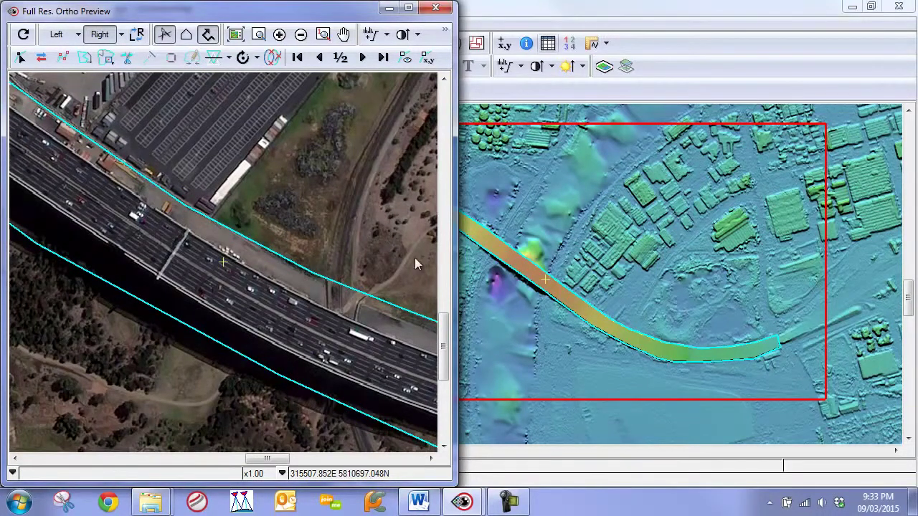
Undo the Road median filtering of the bridge polygon in the surface model.
mouse_move(465, 502)
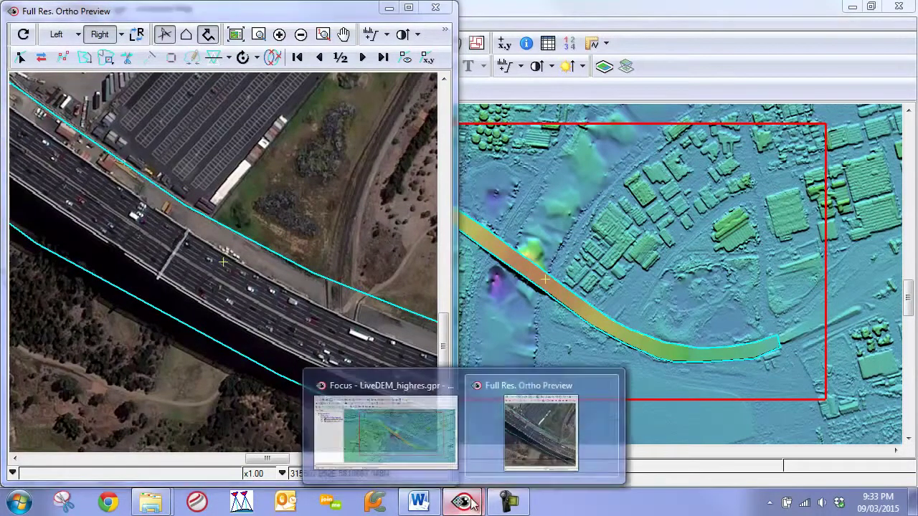
click(414, 443)
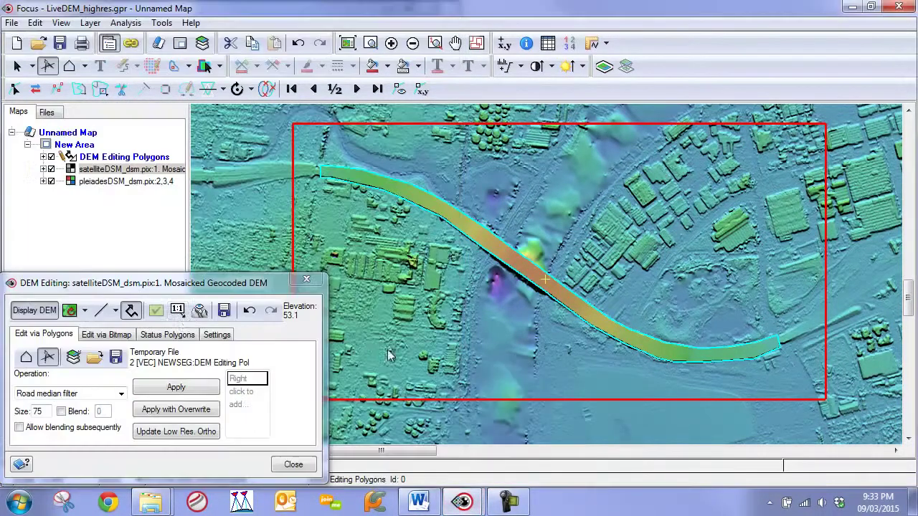
click(249, 312)
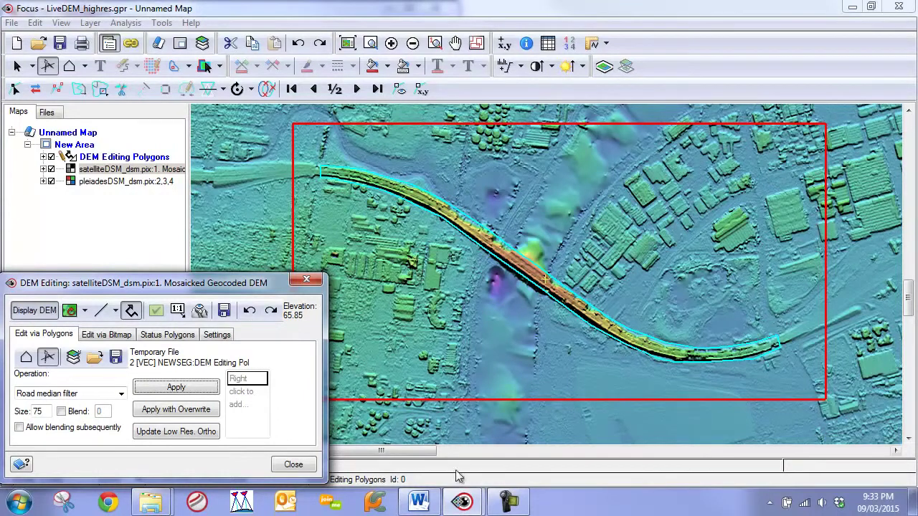
Flicker between the left and right ortho images to check the road's displacement from the eastern curve back across the river.
mouse_move(462, 501)
click(545, 391)
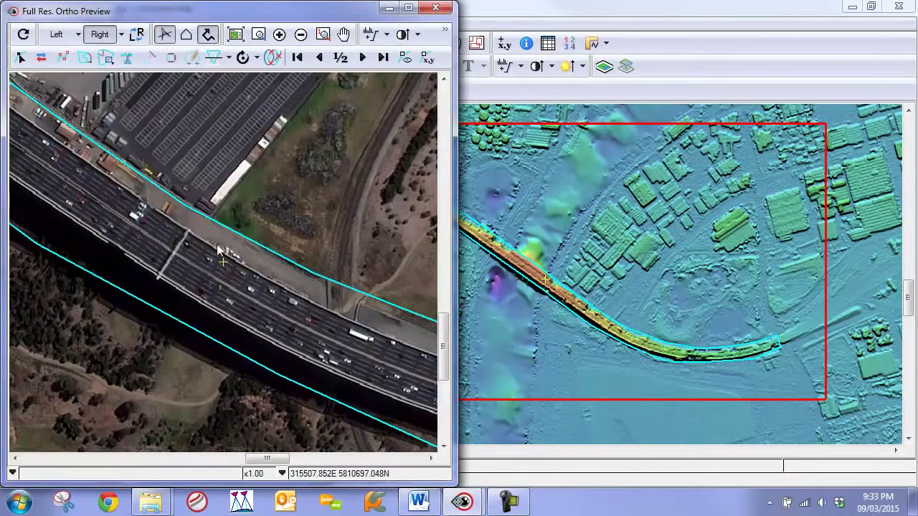
scroll(224, 252, down, 1)
scroll(160, 181, down, 1)
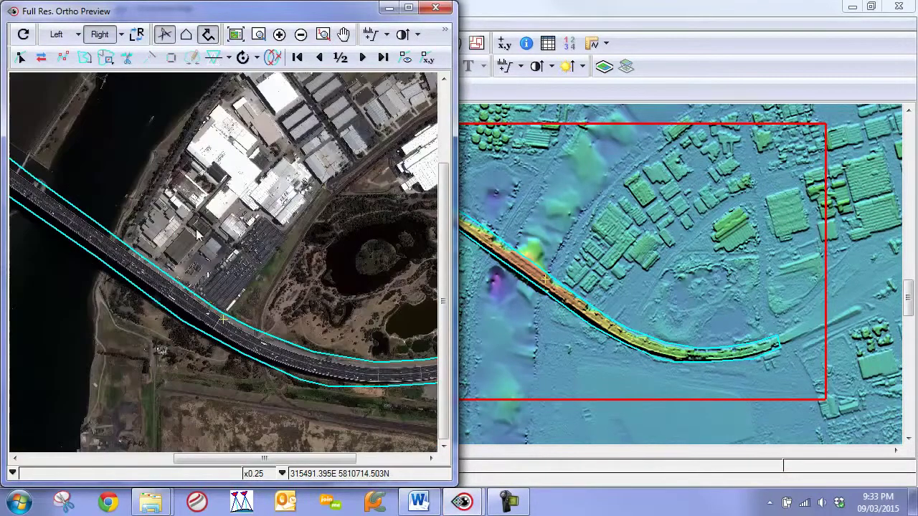
click(137, 35)
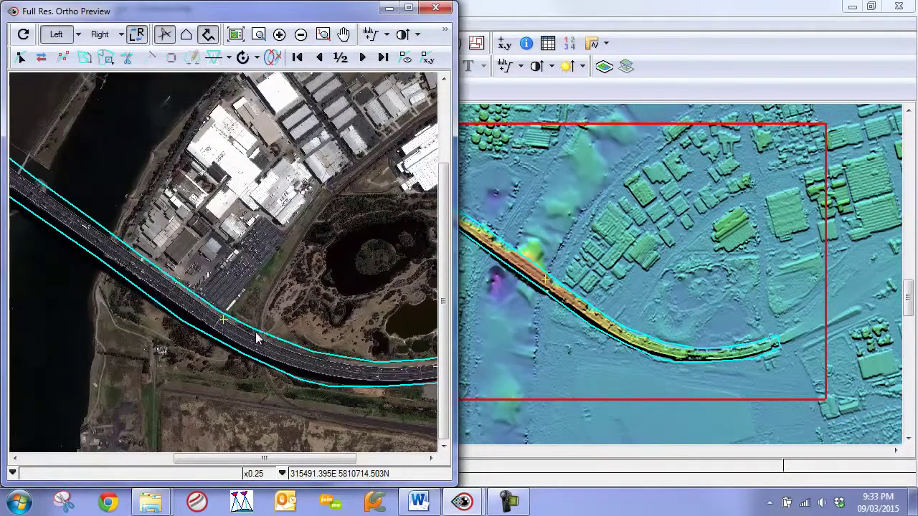
drag(44, 202, 282, 362)
key(Tab)
key(Tab)
scroll(236, 266, up, 2)
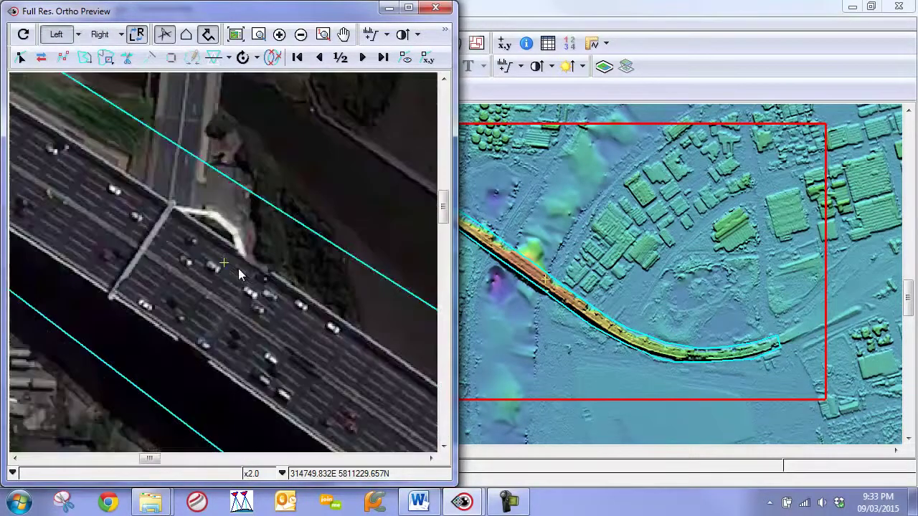
key(Tab)
drag(109, 220, 298, 347)
drag(133, 245, 328, 349)
key(Tab)
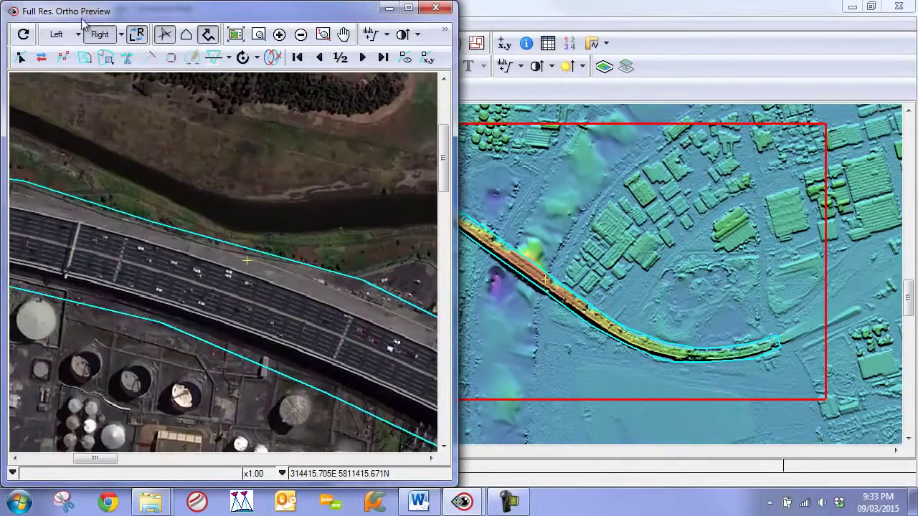
Compare the left and right images one at a time along the western approach, checking the road edge against the polygon.
click(60, 37)
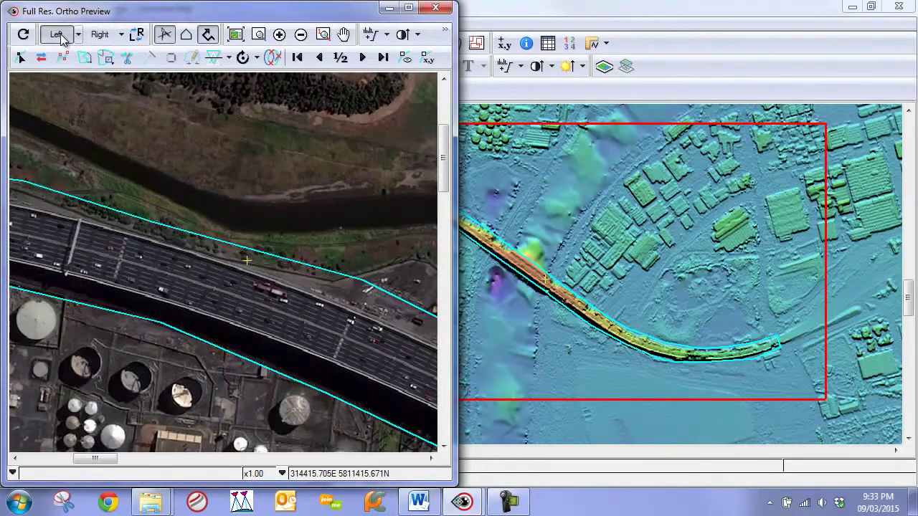
click(99, 33)
click(60, 33)
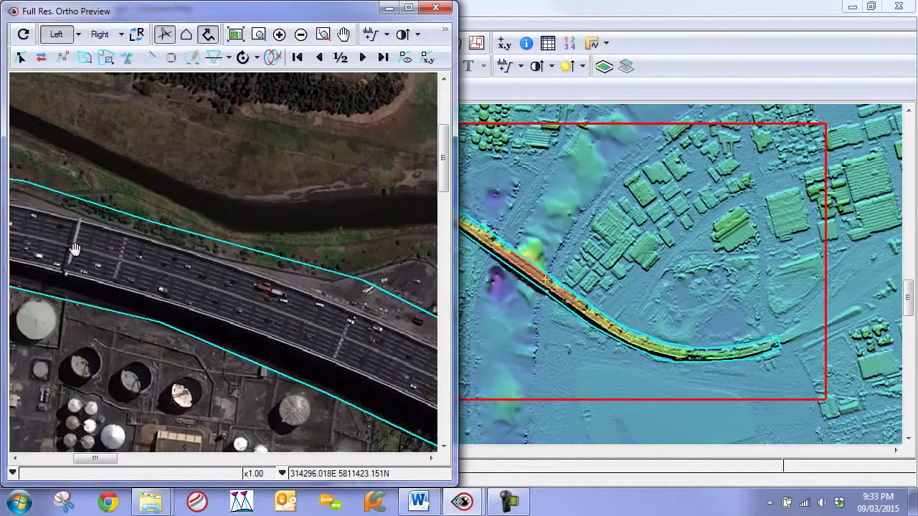
drag(136, 246, 307, 227)
drag(52, 224, 251, 266)
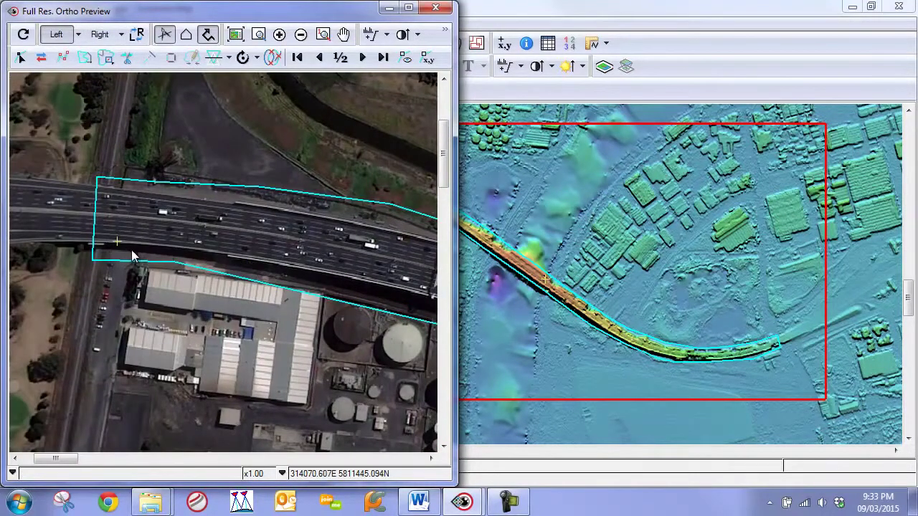
scroll(136, 251, up, 1)
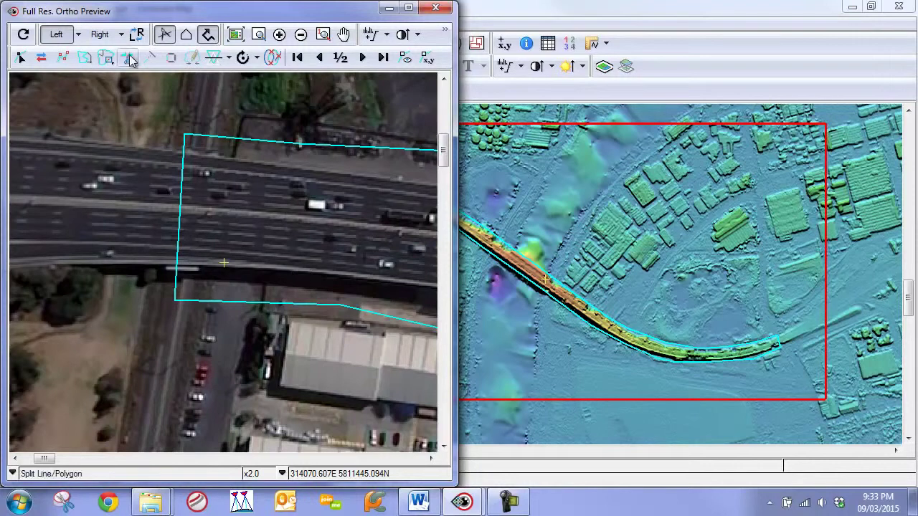
click(100, 33)
drag(242, 189, 67, 204)
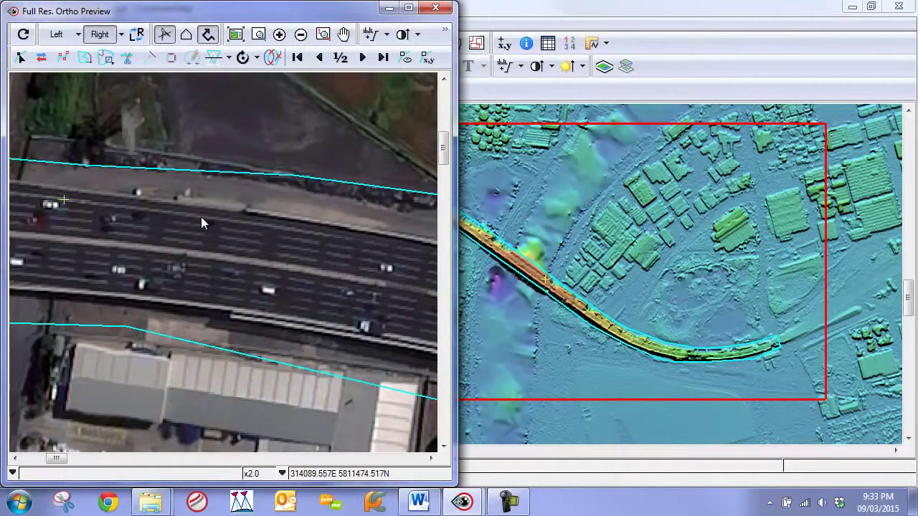
drag(301, 229, 12, 119)
drag(370, 251, 2, 194)
drag(255, 218, 76, 184)
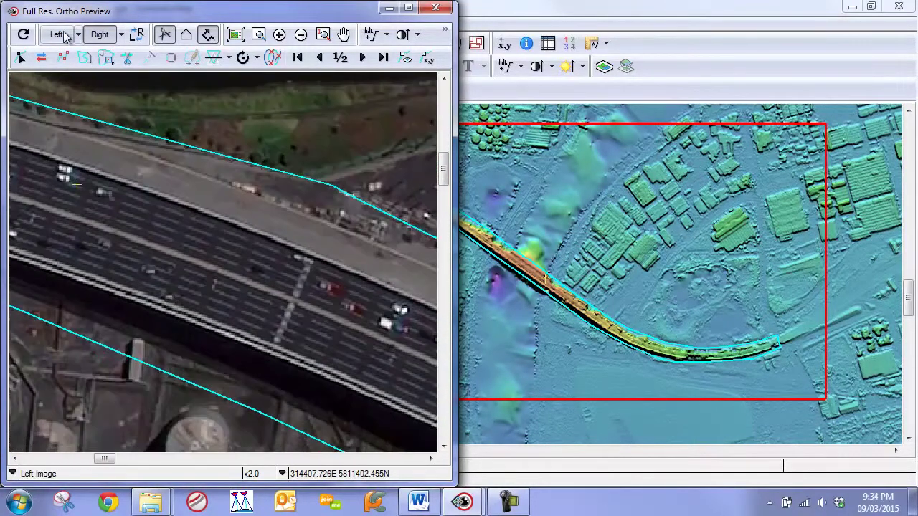
click(56, 34)
click(100, 36)
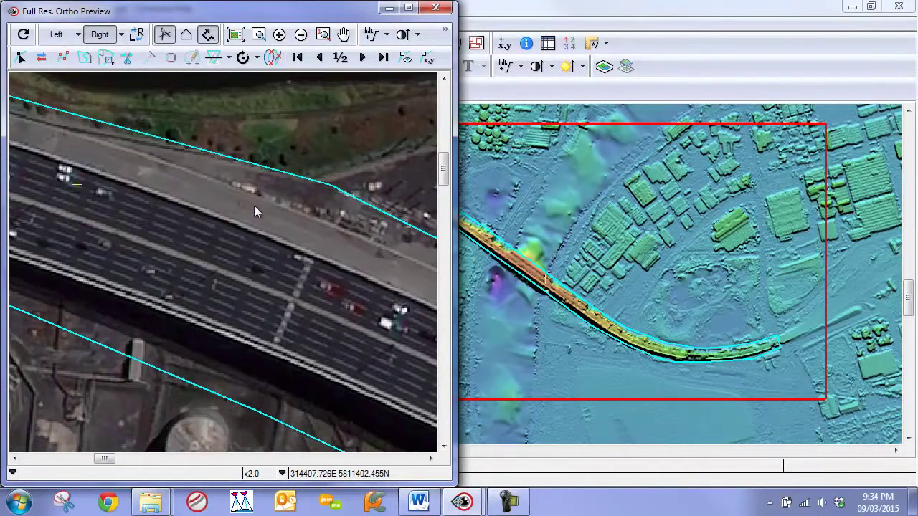
drag(199, 244, 383, 211)
drag(137, 196, 409, 254)
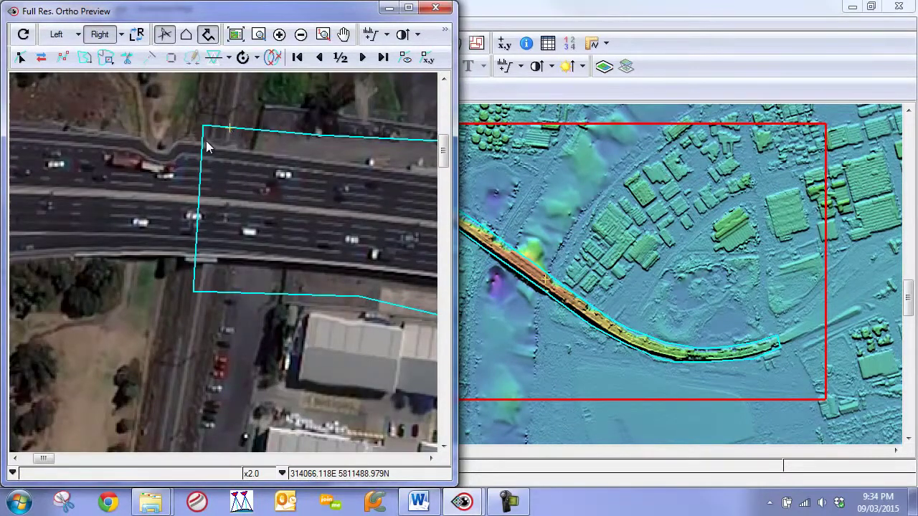
click(84, 58)
click(203, 143)
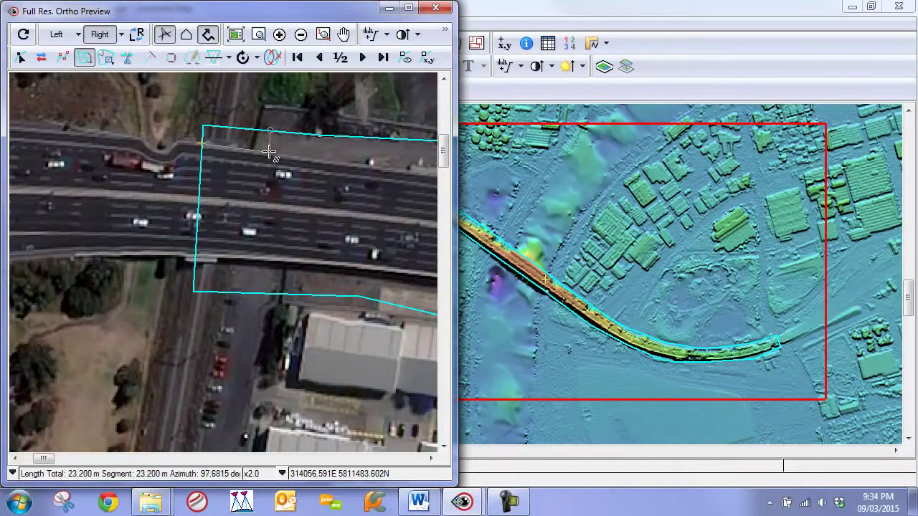
click(269, 151)
drag(358, 161, 275, 141)
key(Escape)
In the right ortho image, reshape the polygon's northern side to follow the road edge along the western approach, past the storage tanks.
click(60, 34)
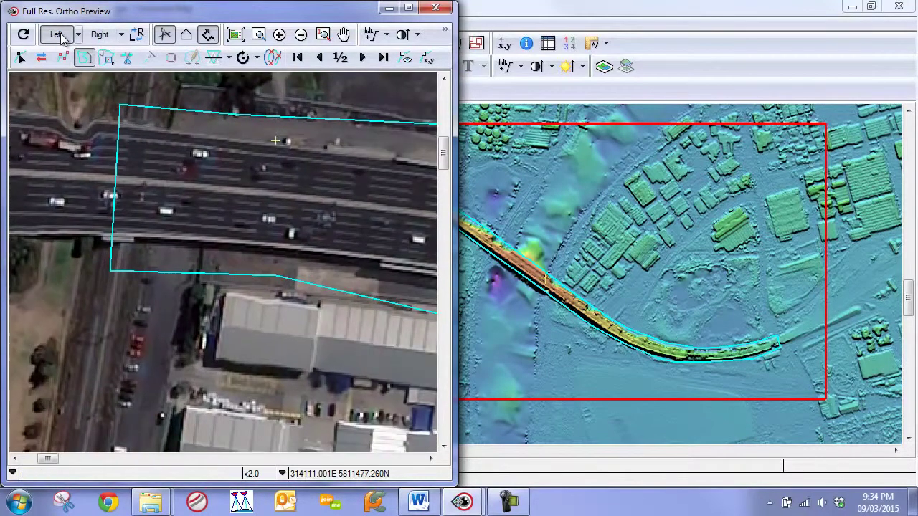
click(100, 34)
click(119, 121)
click(187, 130)
click(251, 137)
click(316, 140)
drag(389, 149, 202, 99)
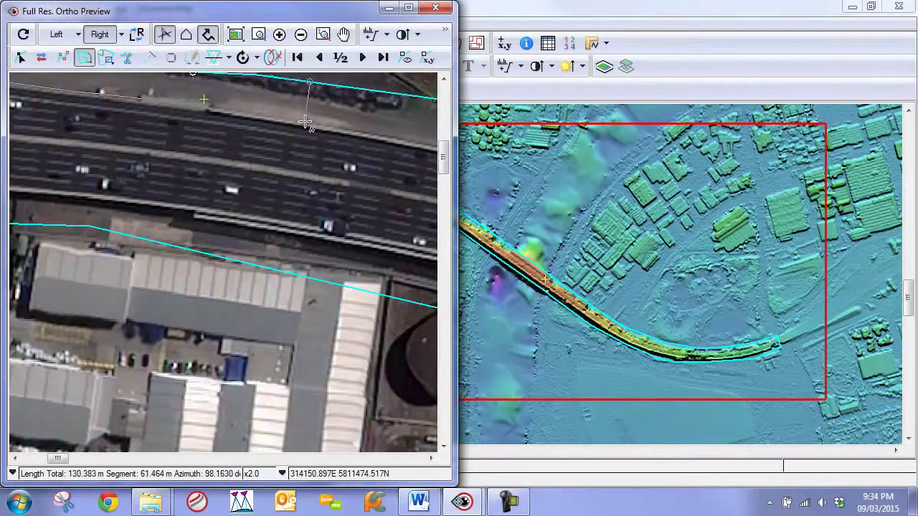
drag(372, 146, 162, 112)
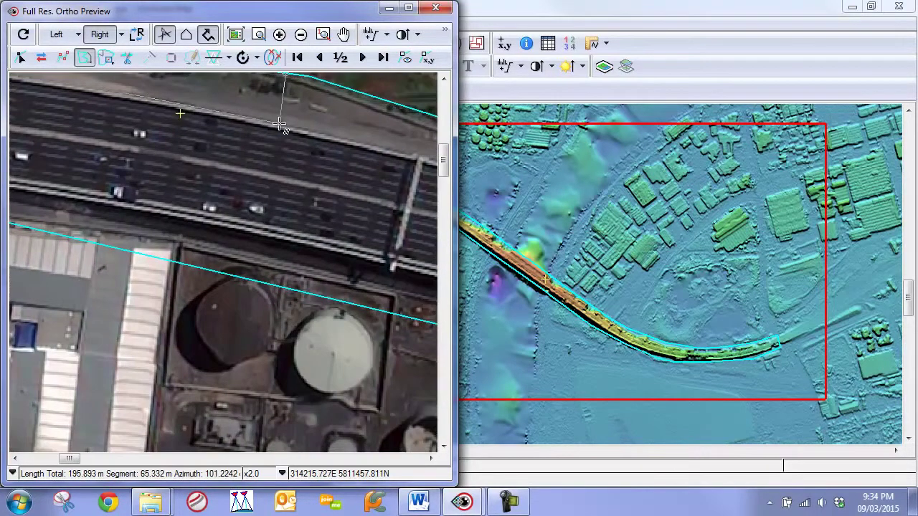
click(285, 124)
drag(382, 154, 290, 129)
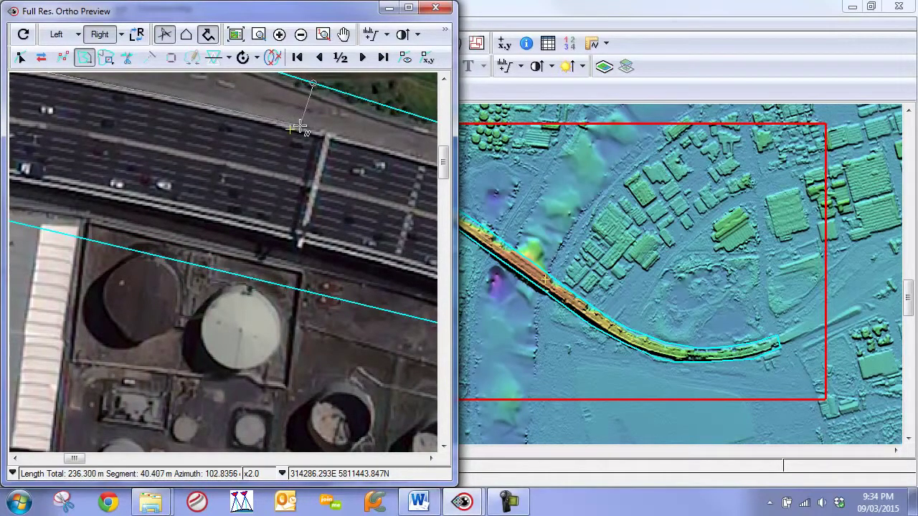
Continue tracing the polygon's northern side along the road edge from the overhead gantry near the storage tanks toward the river.
click(299, 126)
drag(388, 155, 210, 114)
click(251, 118)
click(373, 155)
drag(387, 177, 56, 102)
click(147, 116)
click(374, 203)
drag(403, 218, 191, 100)
click(261, 130)
drag(405, 216, 94, 72)
click(221, 123)
click(303, 170)
Carry the northern road-edge trace onward from the descending stretch into the bridge's eastern curve.
drag(403, 235, 108, 74)
click(405, 243)
drag(406, 265, 97, 82)
click(254, 219)
click(344, 258)
drag(406, 287, 108, 86)
click(263, 162)
click(406, 252)
click(408, 260)
click(411, 218)
click(407, 201)
click(405, 184)
click(395, 176)
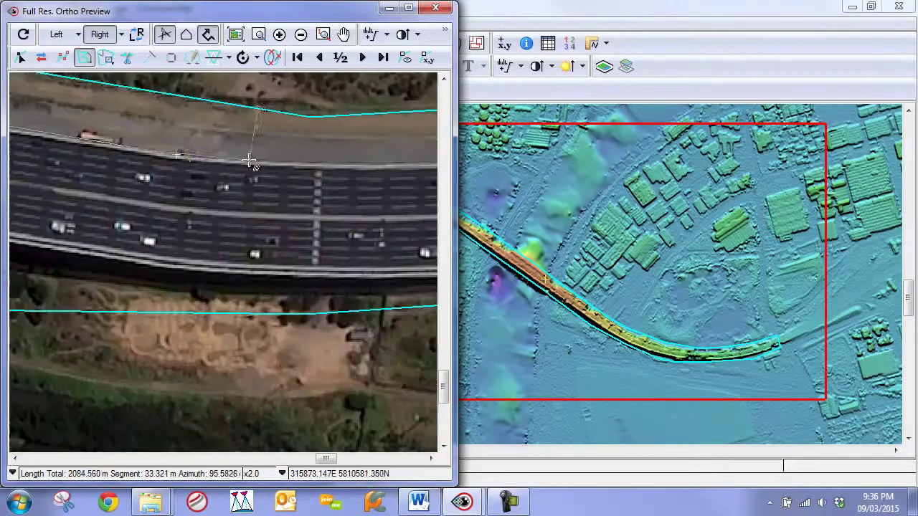
Finish reshaping the polygon's northern side along the eastern curve up to its eastern end.
click(394, 164)
drag(395, 165, 42, 151)
click(359, 114)
drag(359, 115, 165, 145)
drag(401, 115, 159, 157)
right_click(267, 86)
In the left ortho image, start reshaping the polygon's southern side along the road edge, working west from its eastern end.
drag(201, 188, 285, 231)
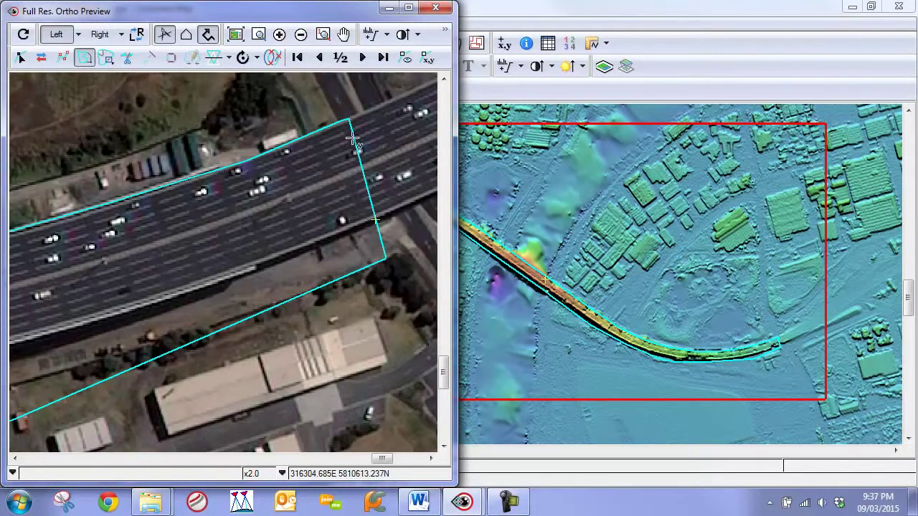
click(376, 222)
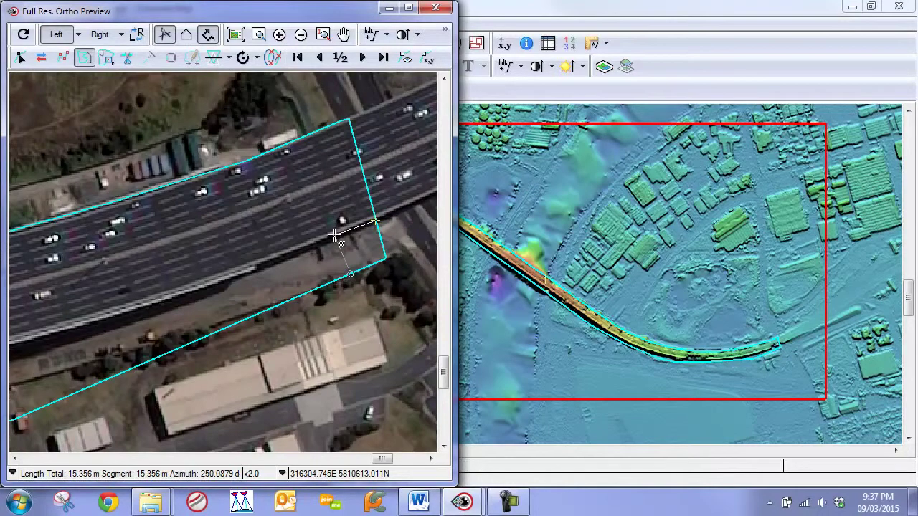
click(335, 235)
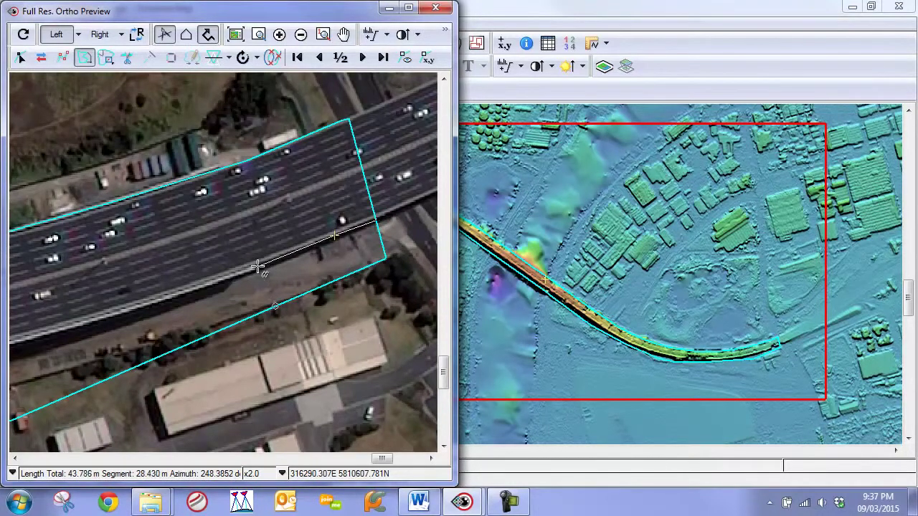
click(189, 289)
drag(101, 309, 323, 268)
click(121, 333)
drag(32, 356, 379, 310)
Continue the southern road-edge trace around the eastern curve to the river crossing.
click(379, 310)
click(308, 320)
click(186, 335)
click(98, 343)
click(233, 317)
click(309, 250)
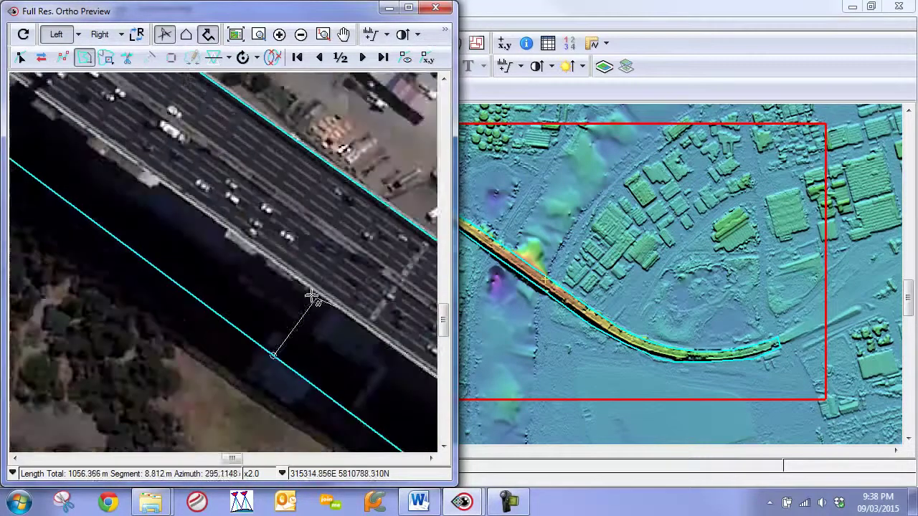
Trace the southern road edge across the river and along the western approach, completing the reshape at the polygon's western end.
click(102, 157)
click(217, 217)
click(96, 262)
click(86, 287)
click(129, 409)
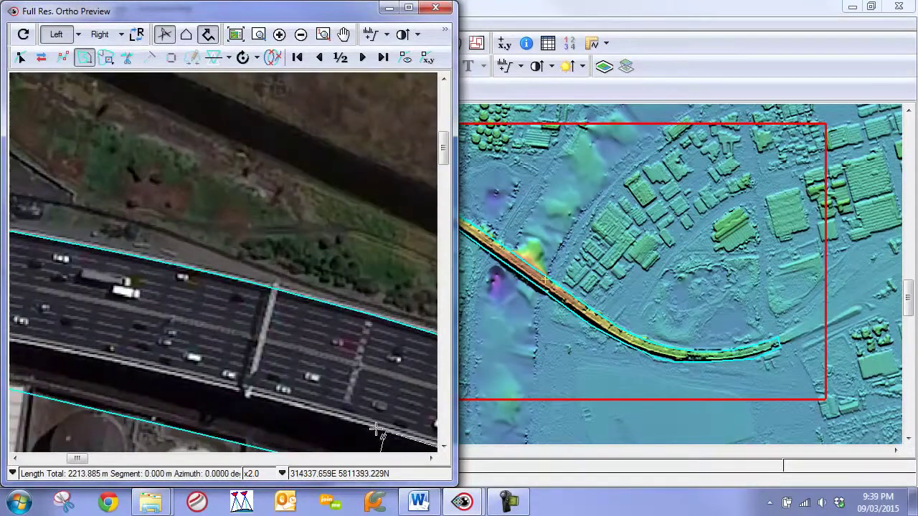
double_click(41, 376)
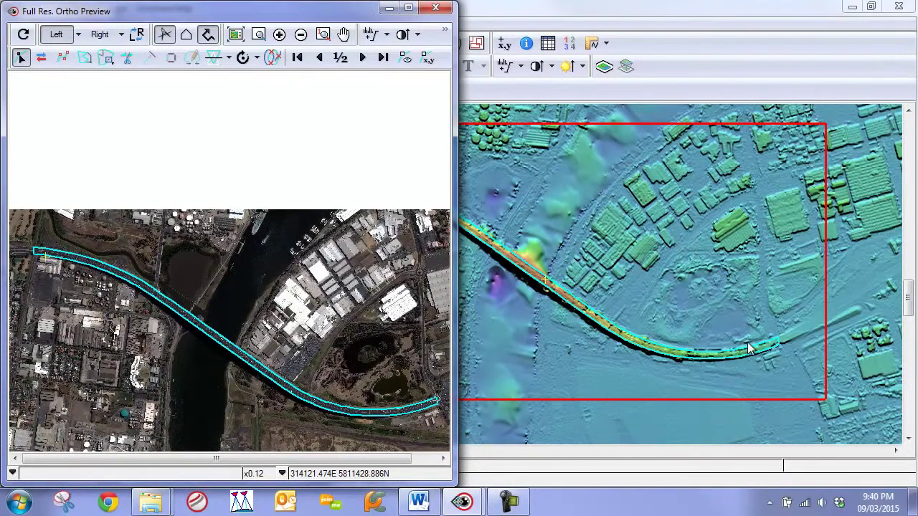
Apply a Road median filter of size 50 to the refined bridge polygon in the surface model.
scroll(427, 402, up, 3)
scroll(295, 273, up, 2)
scroll(301, 282, down, 1)
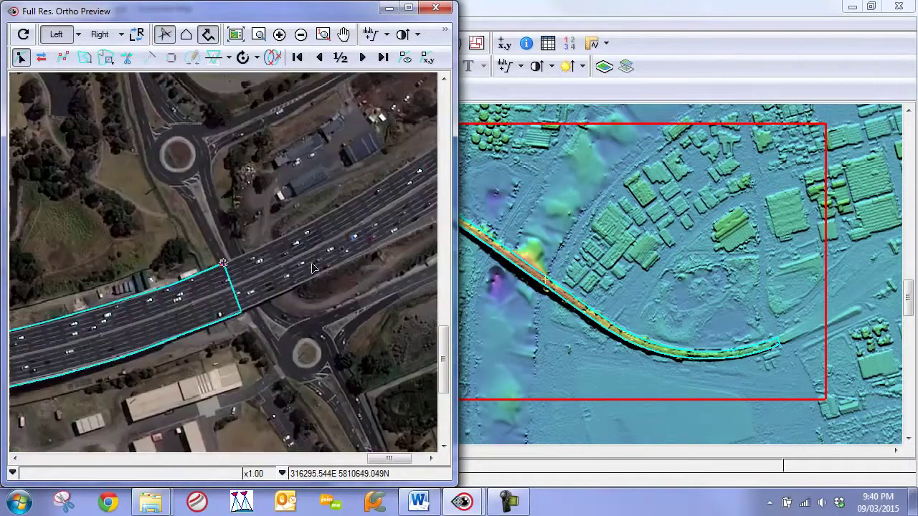
scroll(220, 313, down, 1)
drag(220, 313, 398, 285)
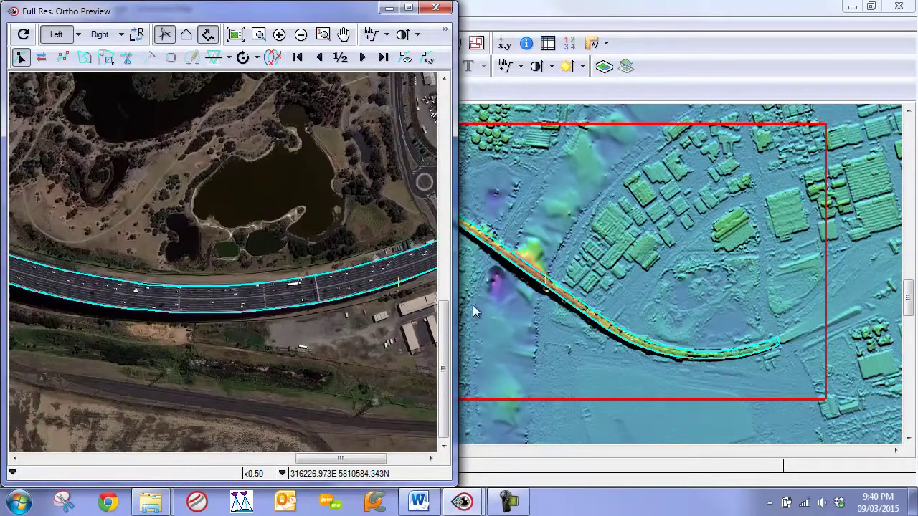
drag(581, 308, 609, 294)
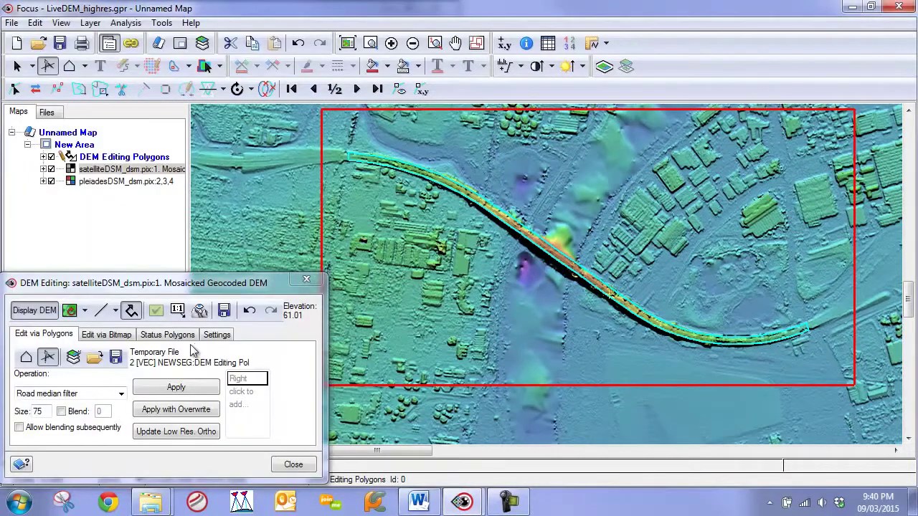
double_click(46, 411)
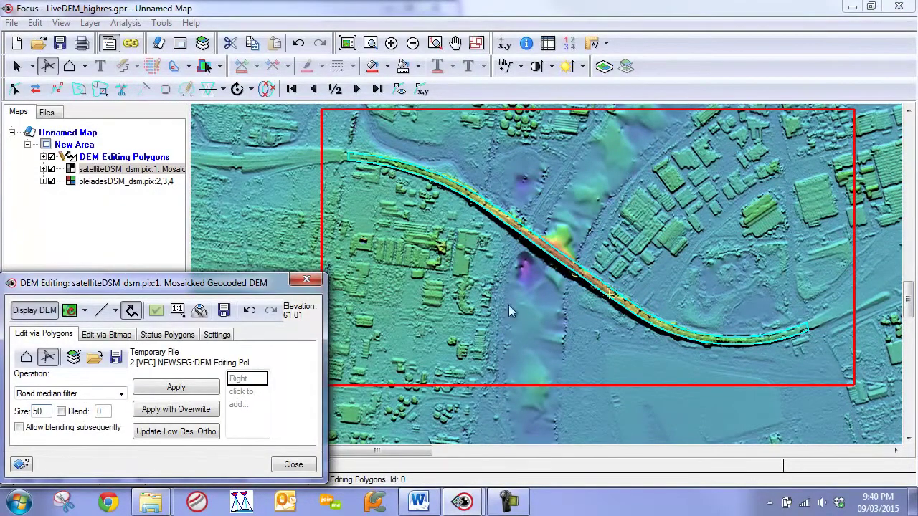
scroll(613, 296, up, 2)
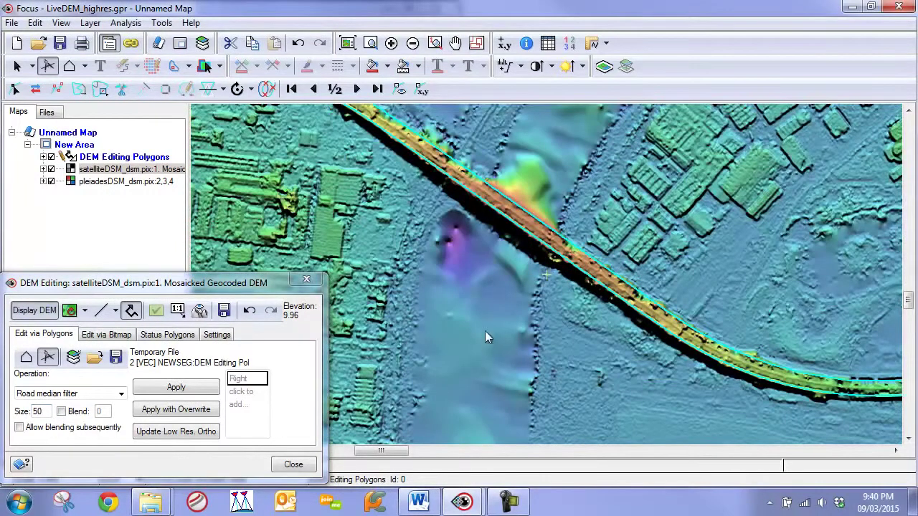
click(173, 388)
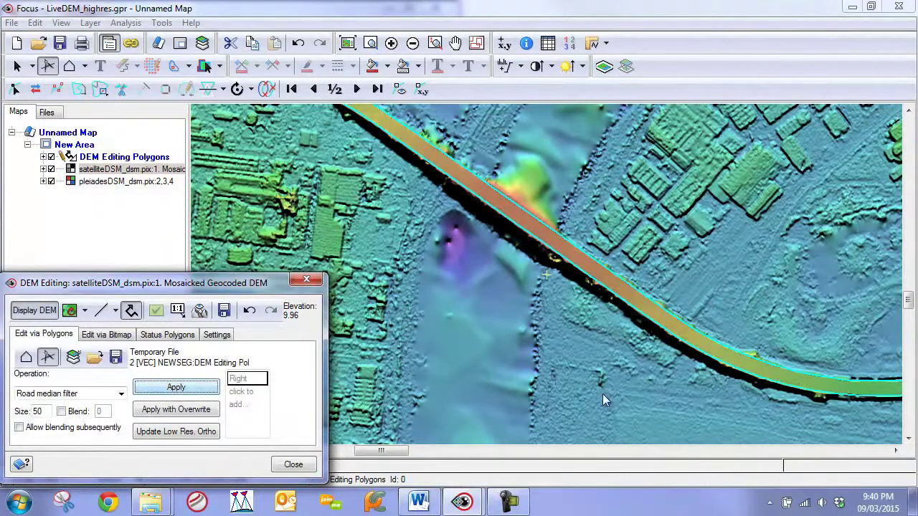
Apply the Road median filter once more and inspect the smoothed bridge from its western approach to its eastern end.
mouse_move(754, 397)
mouse_down()
mouse_move(491, 381)
mouse_move(454, 366)
mouse_move(743, 385)
mouse_up()
drag(507, 251, 686, 376)
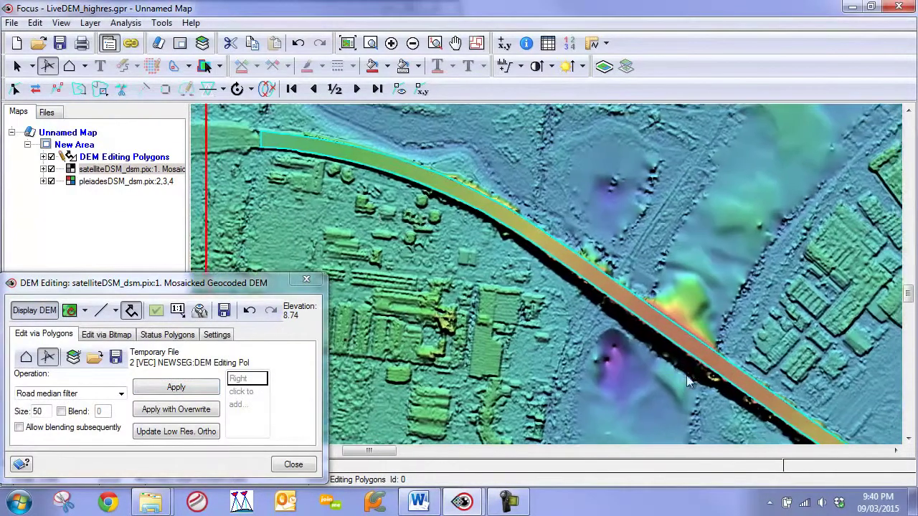
drag(384, 213, 442, 188)
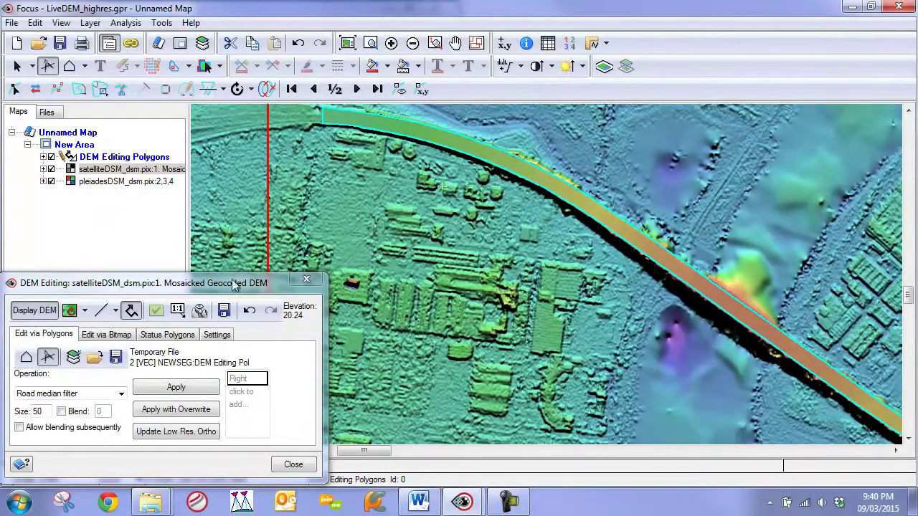
click(175, 388)
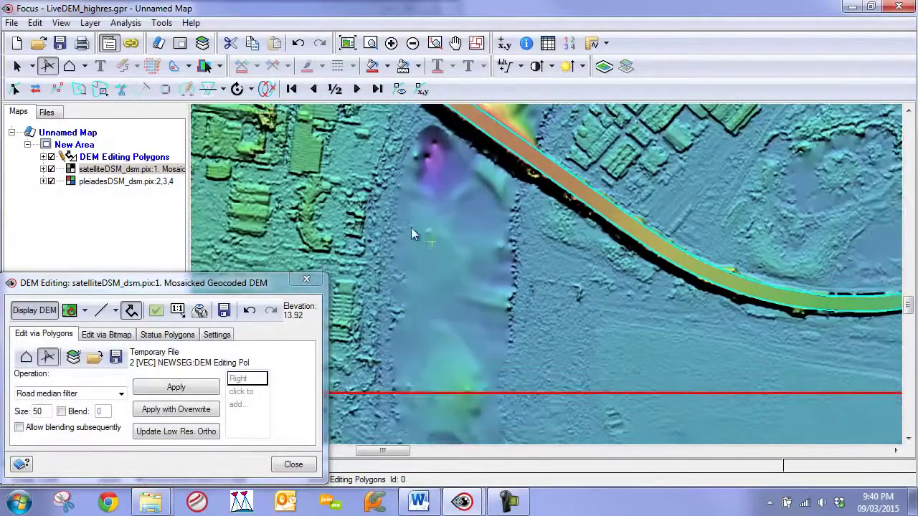
drag(686, 308, 568, 315)
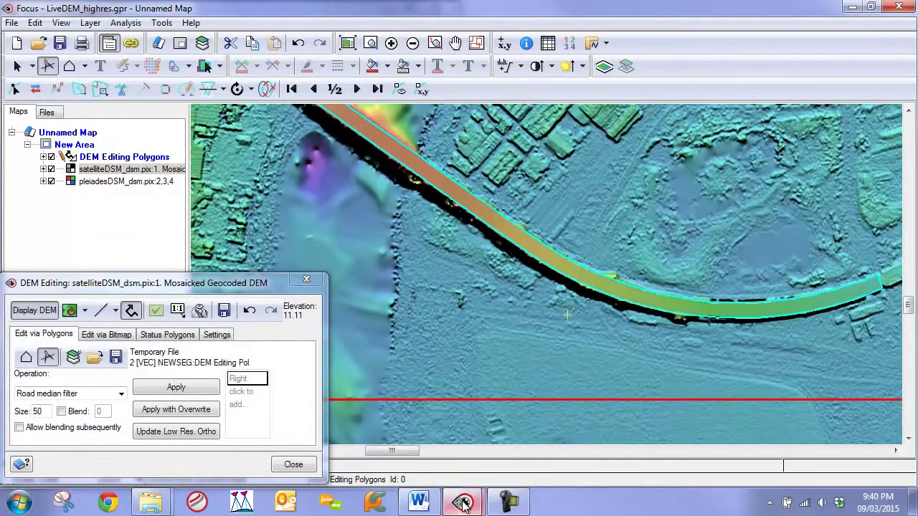
Bring back the Full Res. Ortho Preview, view the whole bridge and regenerate the ortho images from the edited surface model.
mouse_move(466, 500)
click(531, 435)
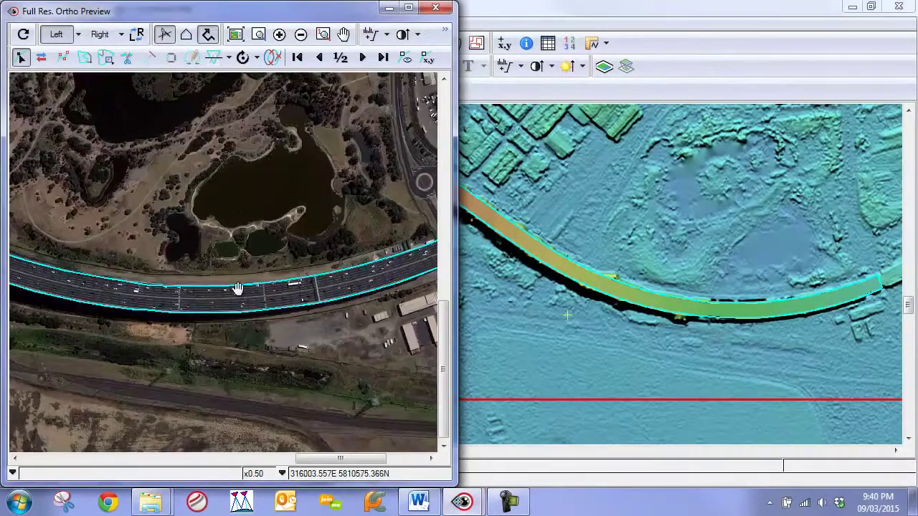
scroll(240, 289, down, 2)
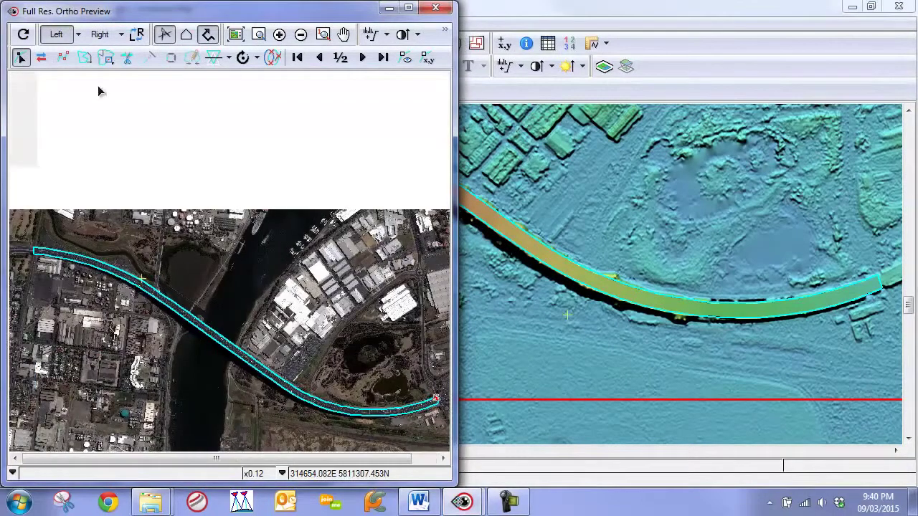
click(136, 34)
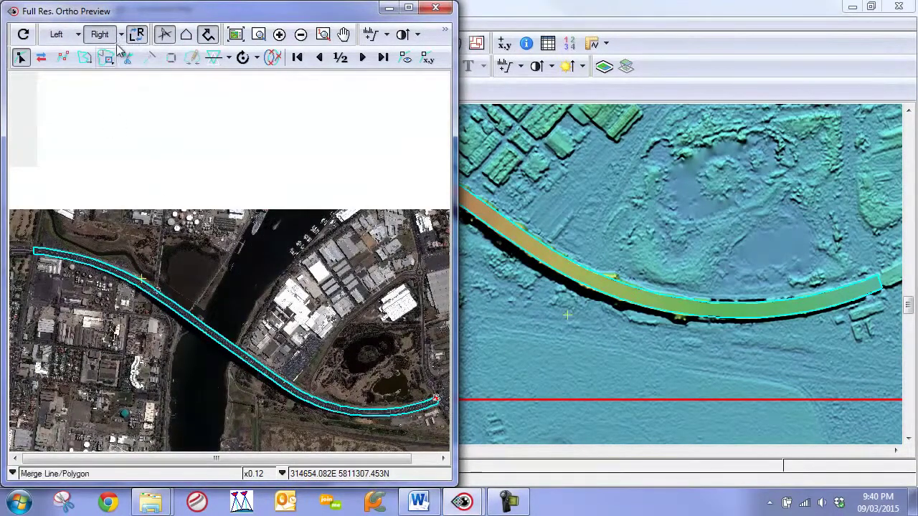
click(56, 34)
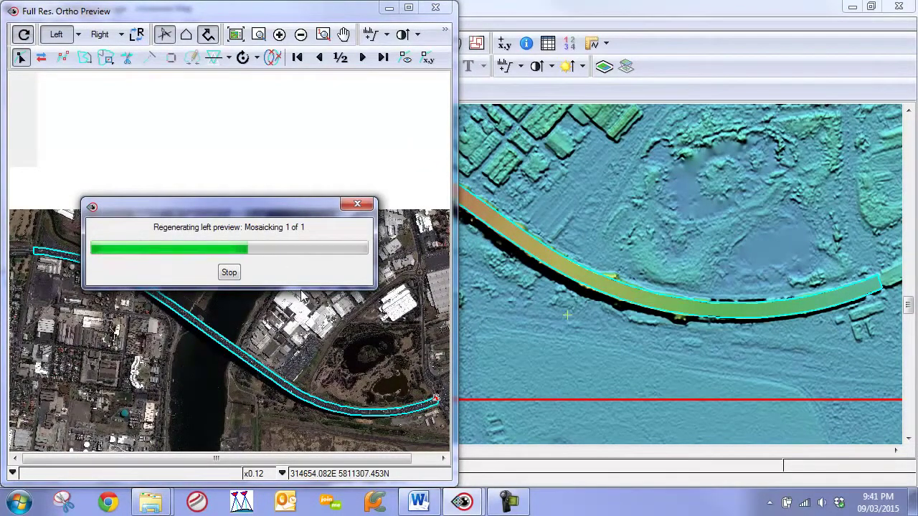
Flicker between the regenerated left and right ortho images to check the road's alignment toward the river crossing, and put the preview away.
scroll(262, 321, up, 2)
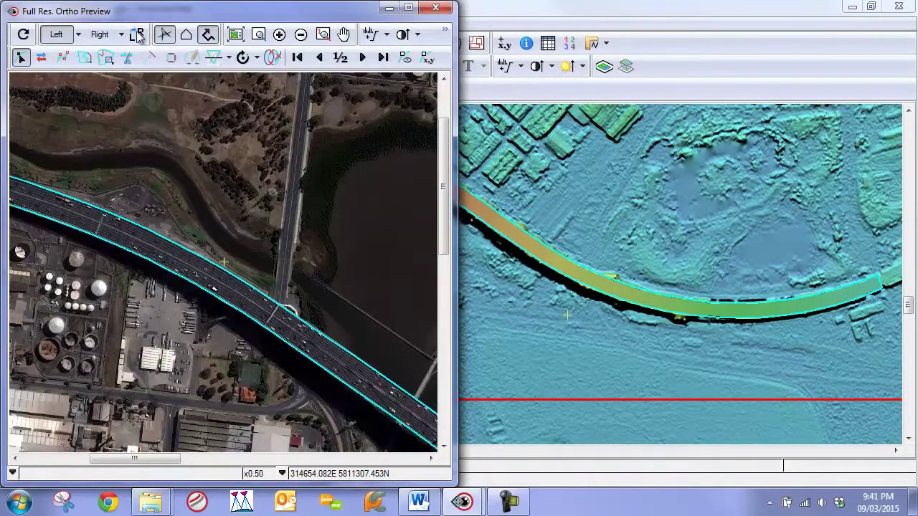
click(138, 37)
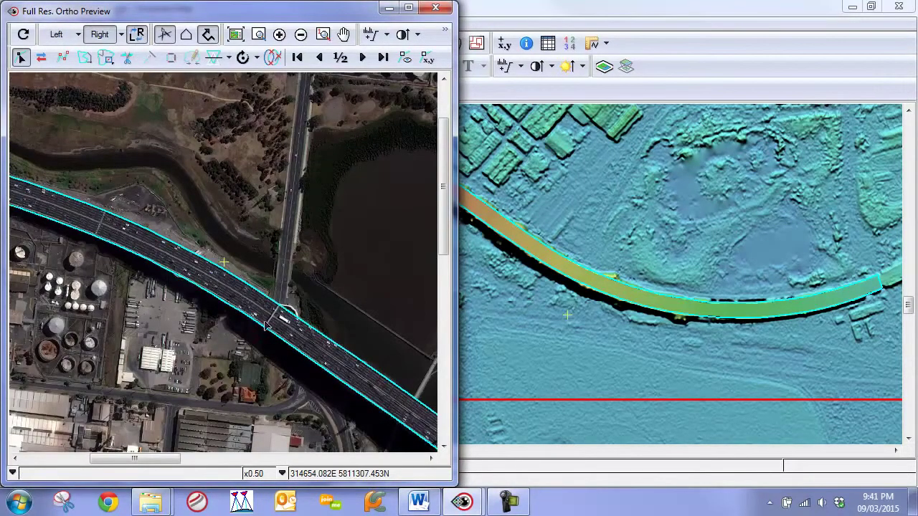
drag(354, 367, 166, 170)
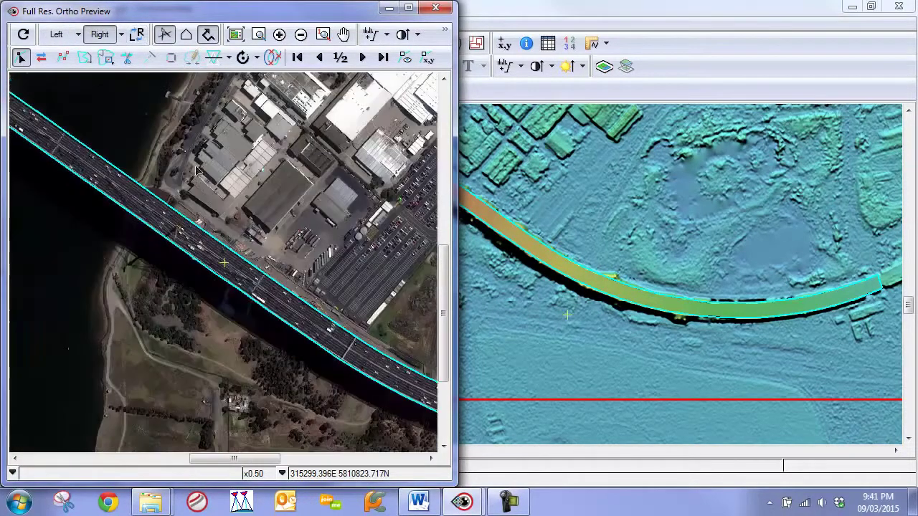
click(388, 8)
Draw a large new DEM editing polygon around the buildings and river on both sides of the bridge.
scroll(479, 218, down, 2)
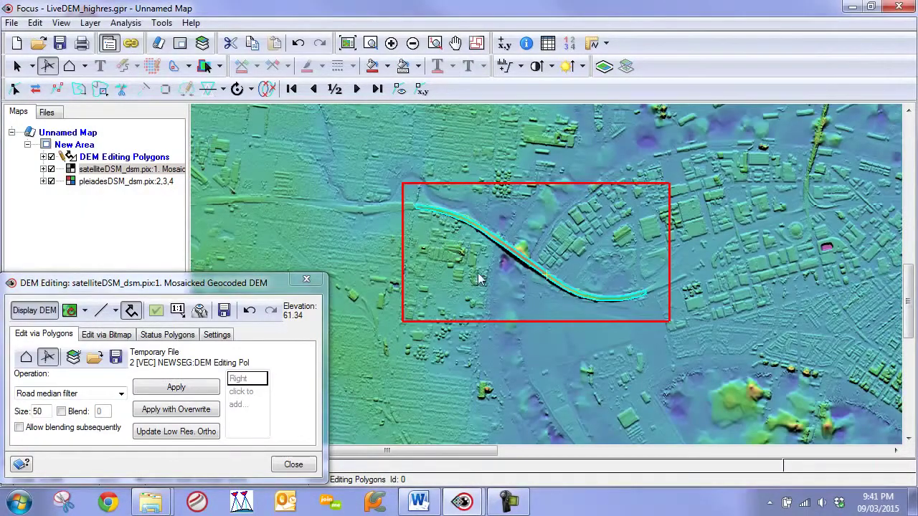
click(26, 358)
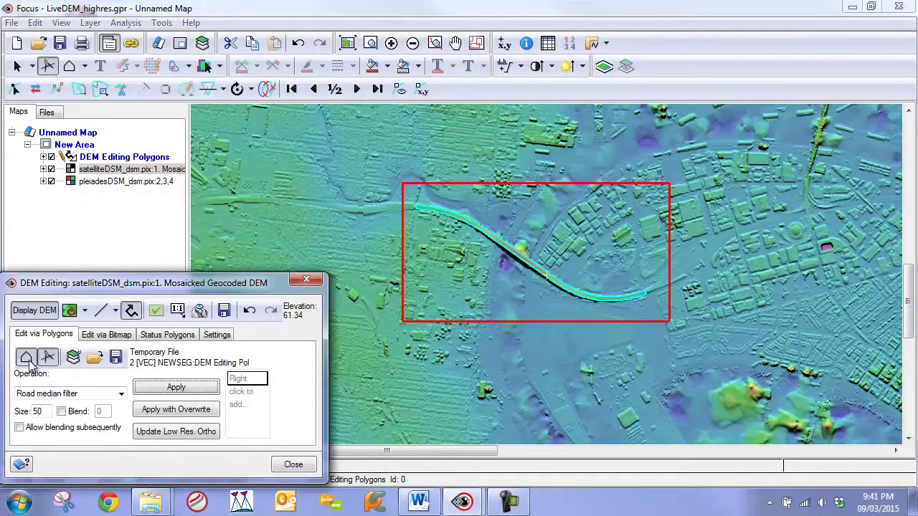
click(475, 194)
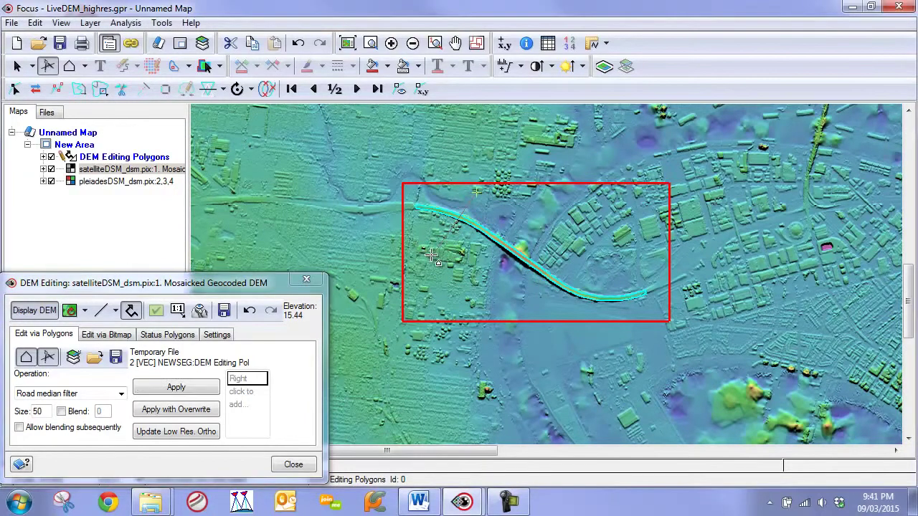
click(420, 229)
click(417, 275)
click(496, 308)
click(586, 298)
click(608, 220)
click(607, 198)
click(588, 182)
click(555, 163)
double_click(492, 148)
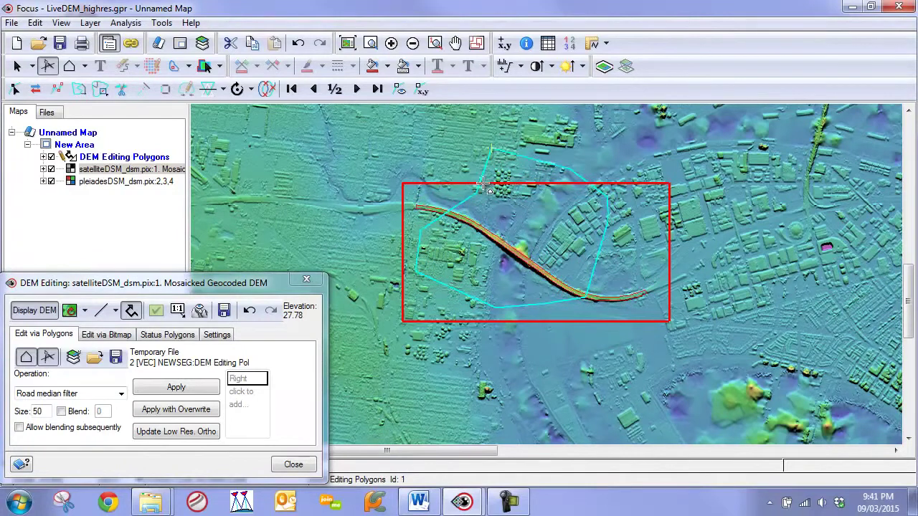
Apply the Terrain filter (flat) with size 200 and a 30% gradient to the new surrounding polygon.
scroll(471, 310, up, 1)
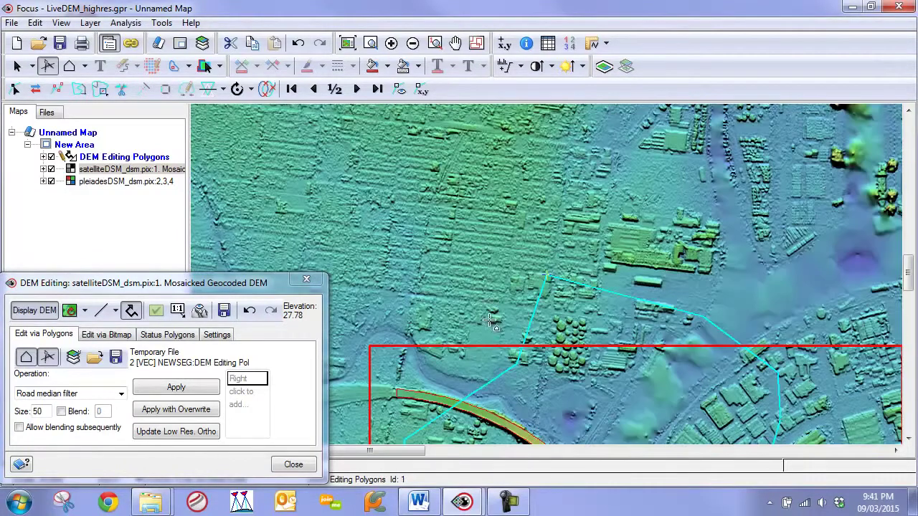
drag(584, 383, 555, 133)
click(72, 394)
click(68, 268)
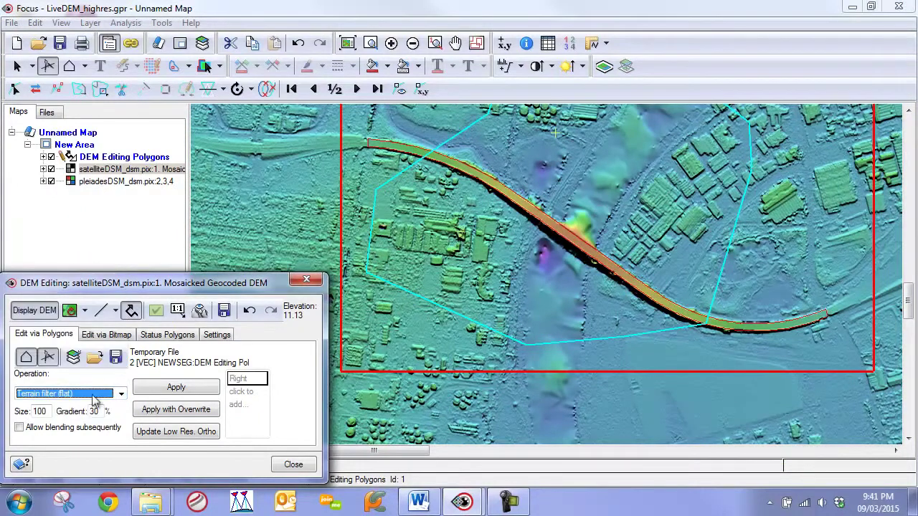
double_click(50, 411)
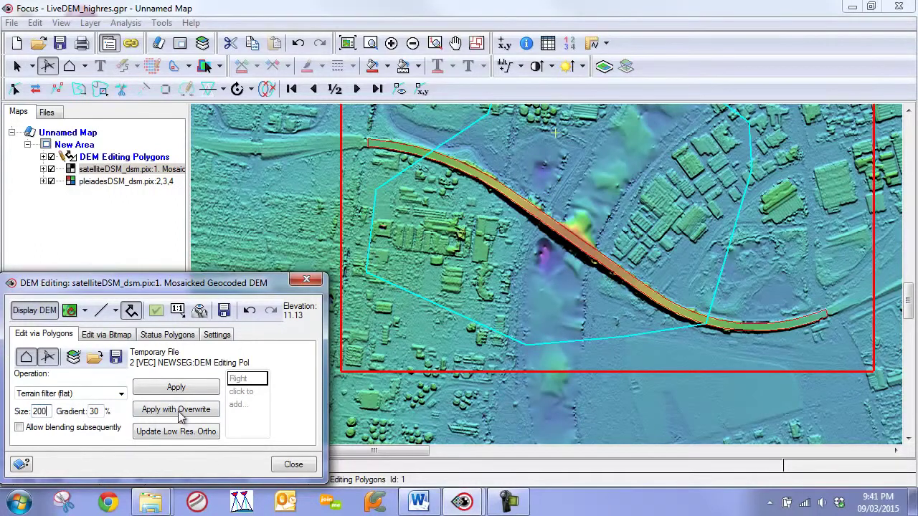
click(184, 390)
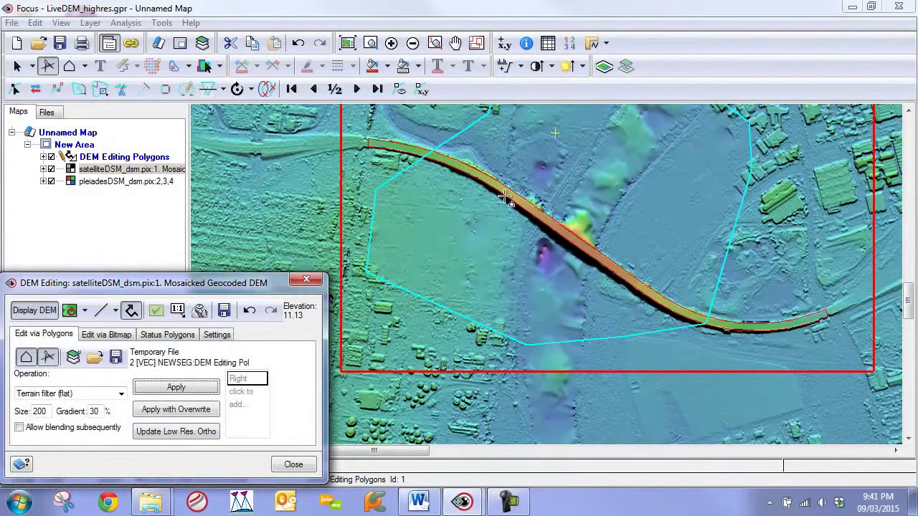
drag(515, 179, 470, 258)
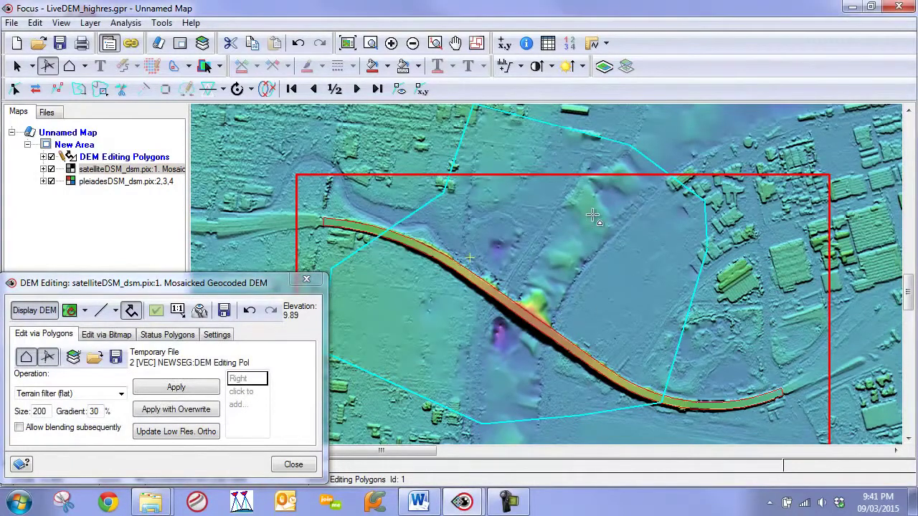